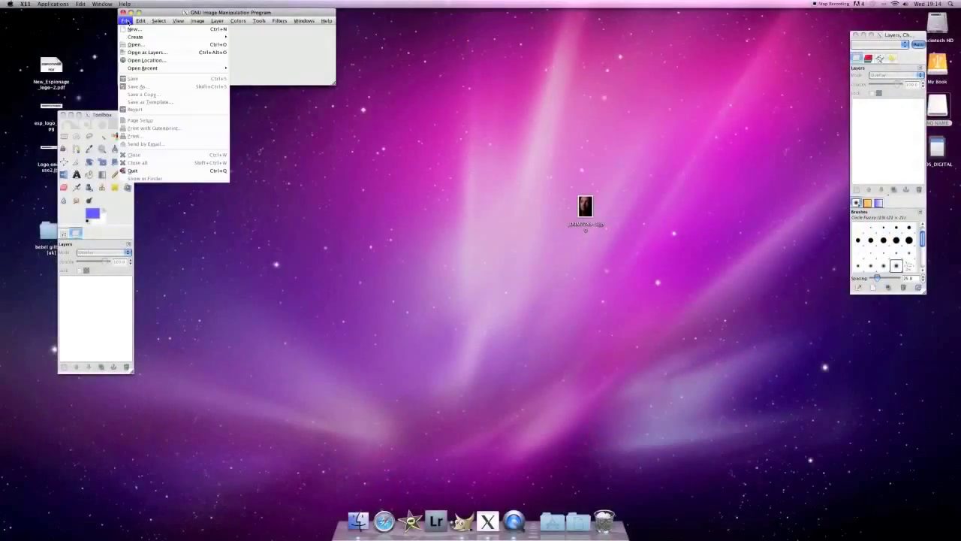
- Open the portrait _DOM7789-1.jpg from the Desktop
{"action": "mouse_move", "coordinate": [135, 38]}
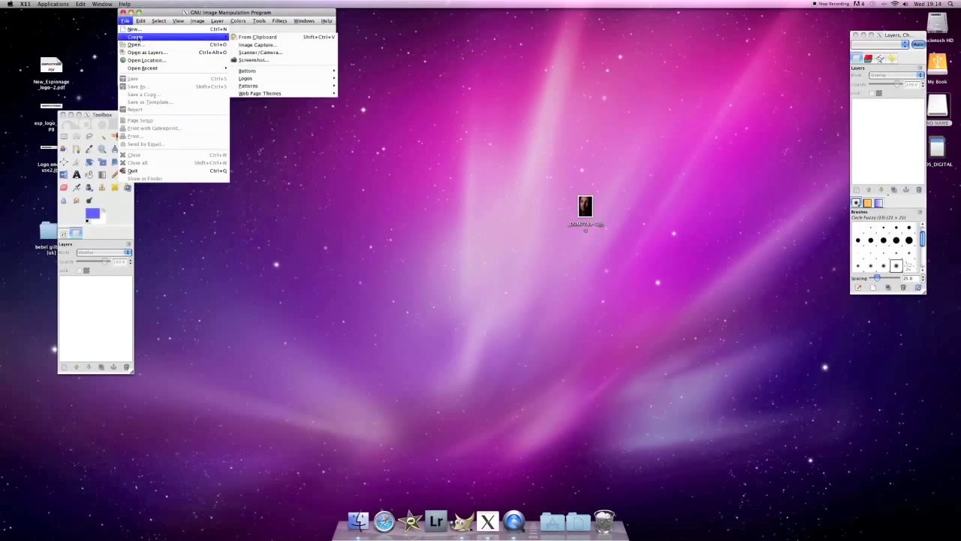
{"action": "left_click", "coordinate": [139, 45]}
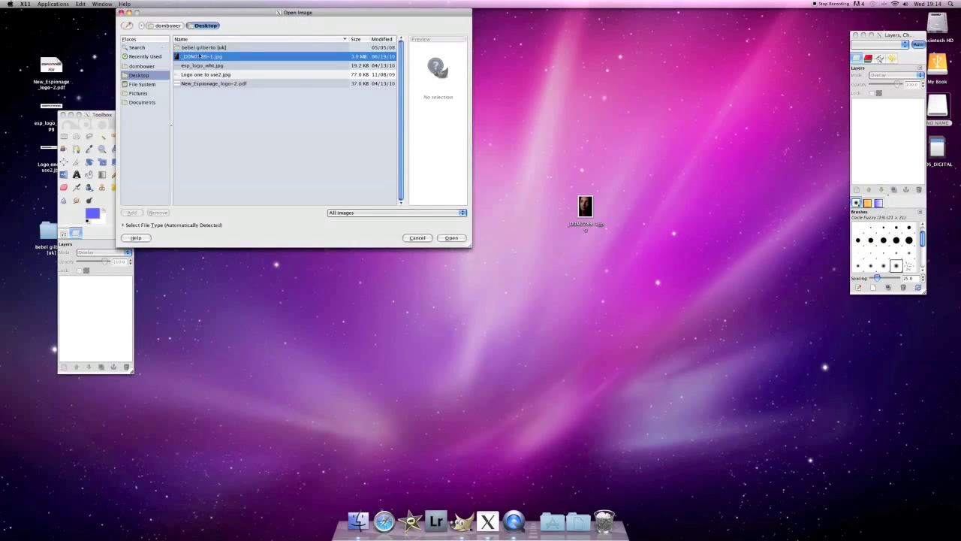
{"action": "left_click", "coordinate": [453, 237]}
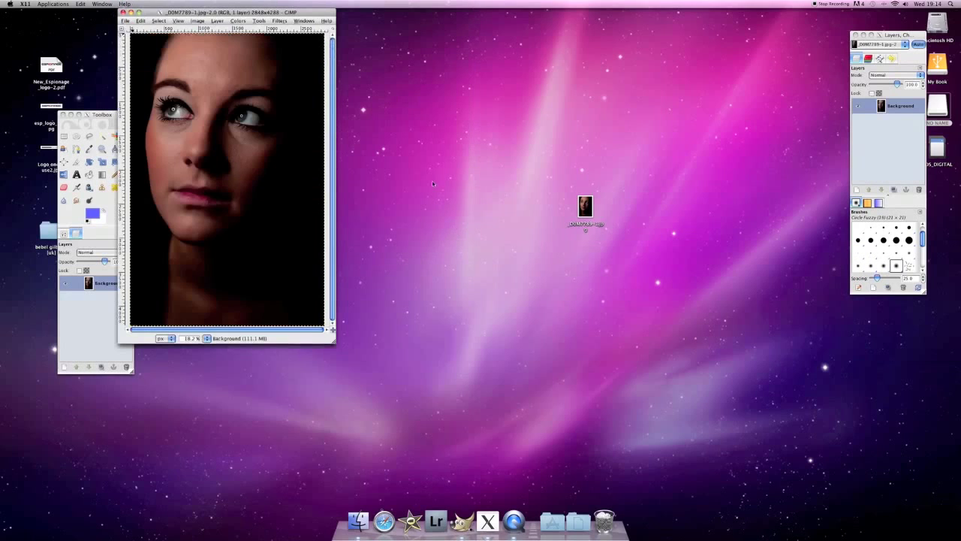
- Enlarge the image window and view the portrait at 25% zoom
{"action": "left_click_drag", "start_coordinate": [336, 344], "coordinate": [392, 345]}
{"action": "left_click_drag", "start_coordinate": [332, 342], "coordinate": [860, 477]}
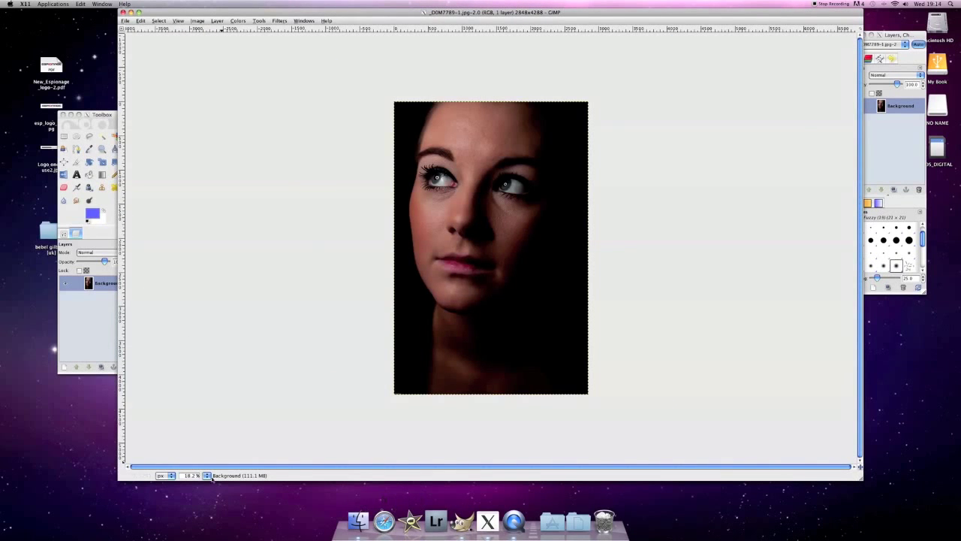
{"action": "key", "text": "plus"}
{"action": "left_click_drag", "start_coordinate": [107, 116], "coordinate": [58, 85]}
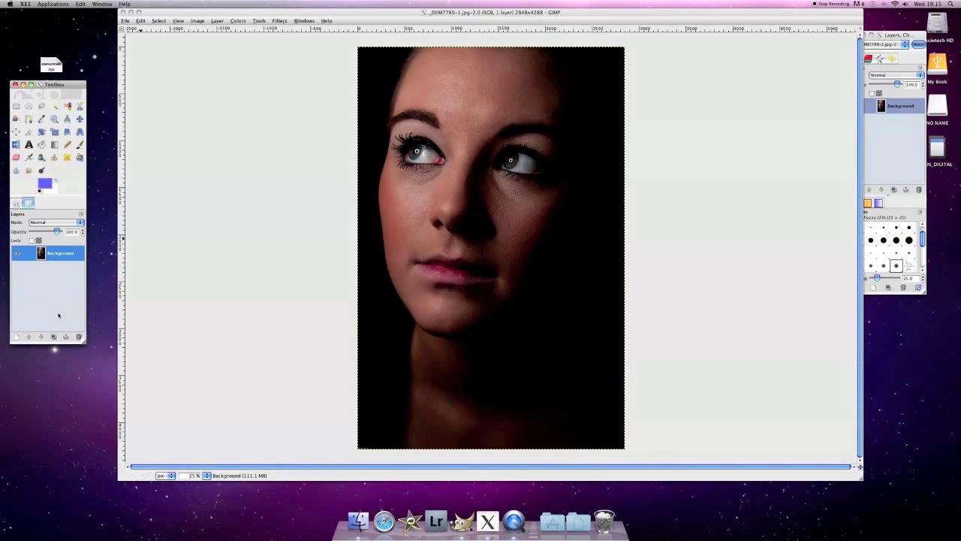
- Duplicate the Background layer and select the Background copy
{"action": "left_click", "coordinate": [53, 336]}
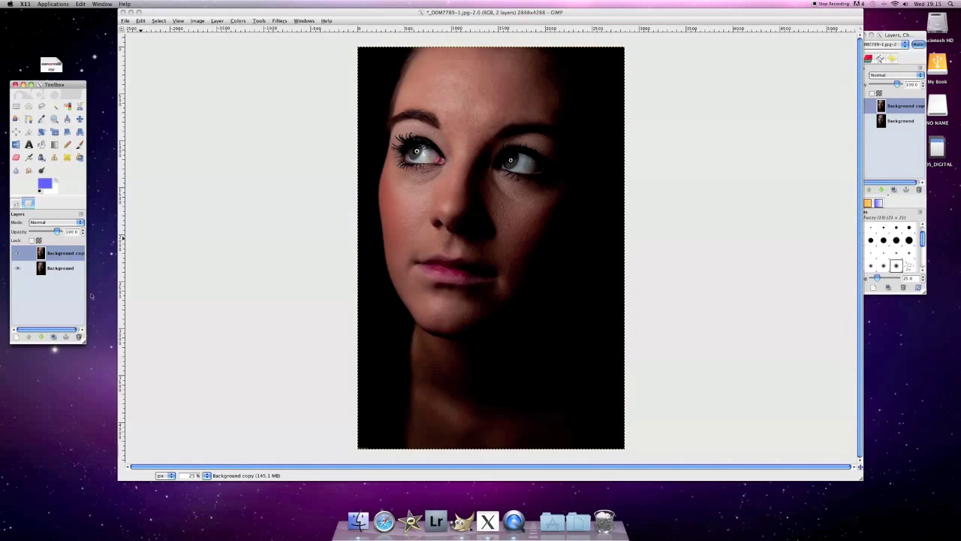
{"action": "left_click", "coordinate": [55, 267]}
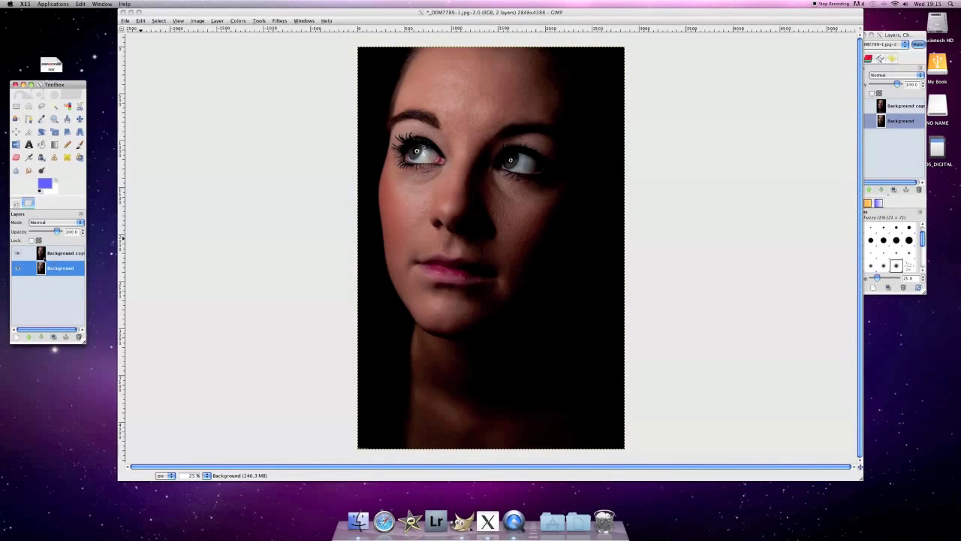
{"action": "left_click", "coordinate": [45, 255]}
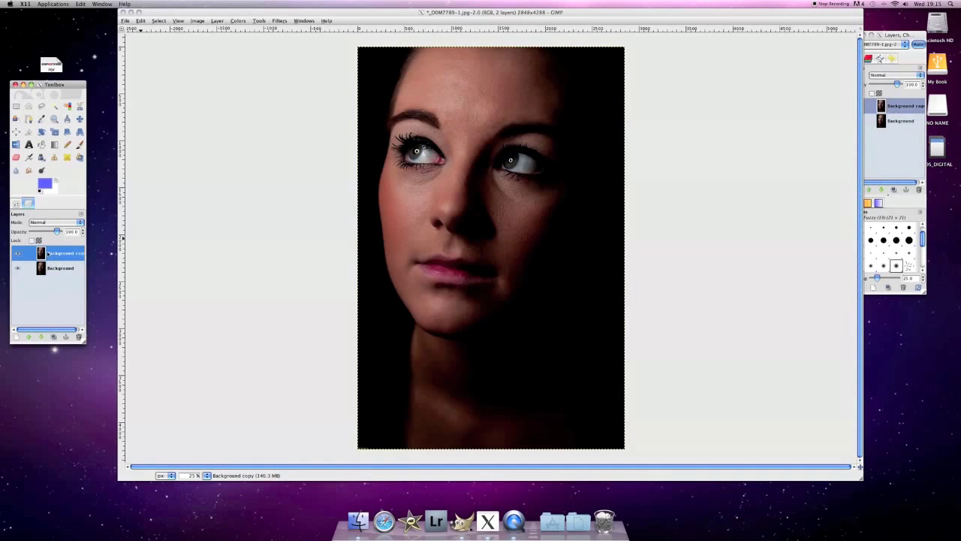
- Curve the copy so blacks go white, with a mid point giving a bright, cyan-edged version
{"action": "left_click", "coordinate": [238, 21]}
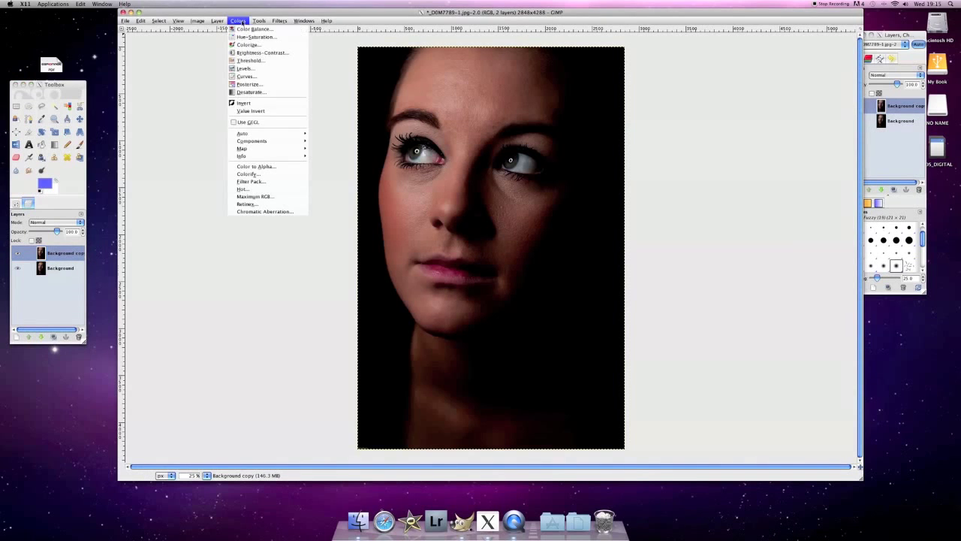
{"action": "left_click", "coordinate": [245, 76]}
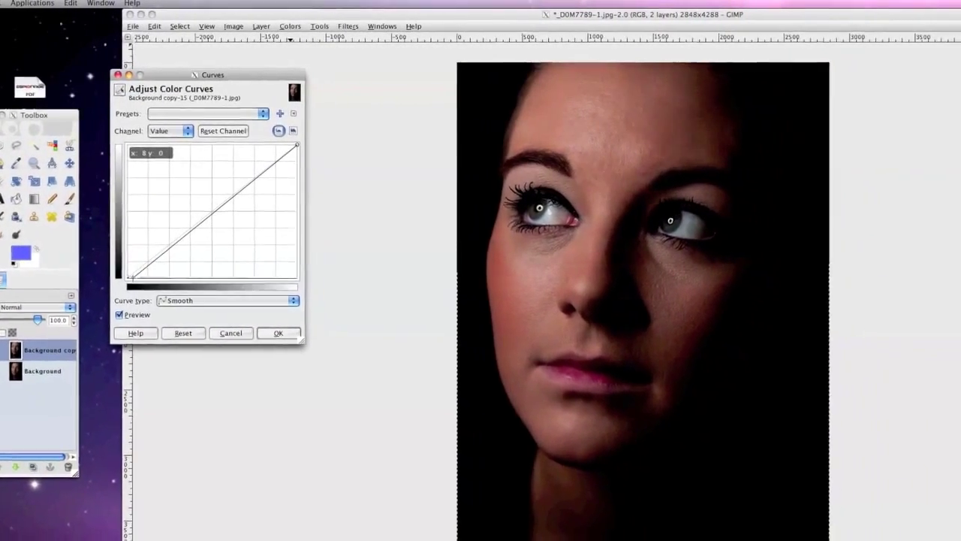
{"action": "left_click_drag", "start_coordinate": [139, 277], "coordinate": [31, 159]}
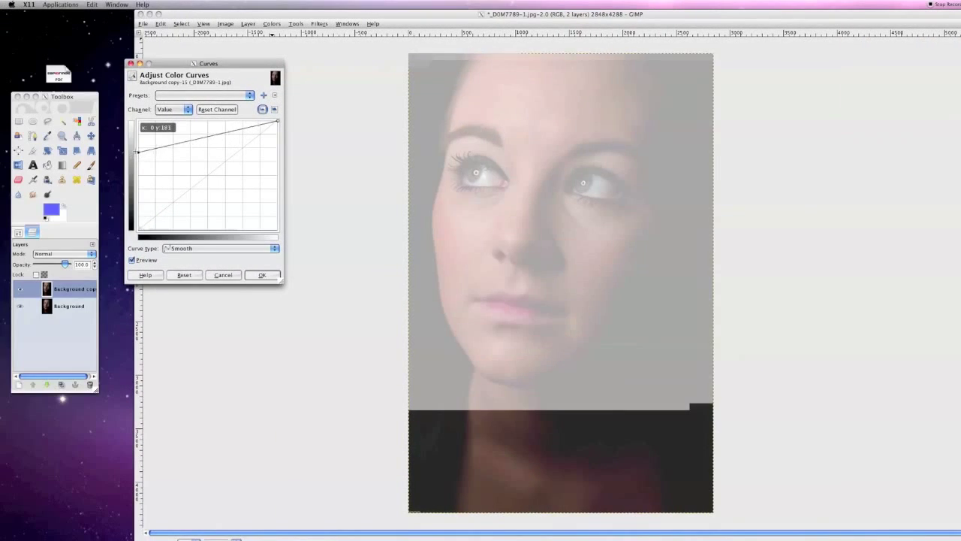
{"action": "left_click_drag", "start_coordinate": [138, 152], "coordinate": [138, 121]}
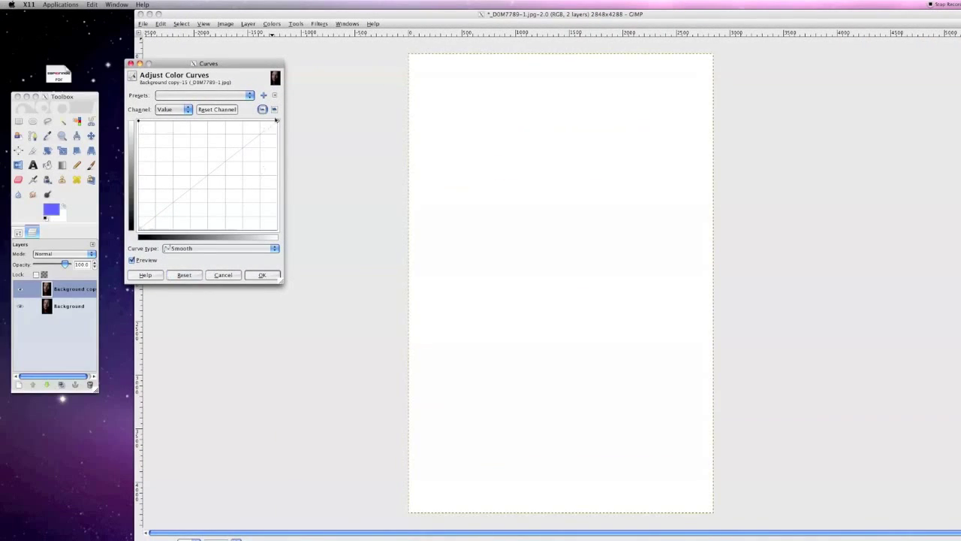
{"action": "mouse_move", "coordinate": [278, 123]}
{"action": "left_mouse_down"}
{"action": "mouse_move", "coordinate": [278, 229]}
{"action": "mouse_move", "coordinate": [289, 236]}
{"action": "mouse_move", "coordinate": [278, 121]}
{"action": "left_mouse_up"}
{"action": "left_click_drag", "start_coordinate": [186, 120], "coordinate": [141, 228]}
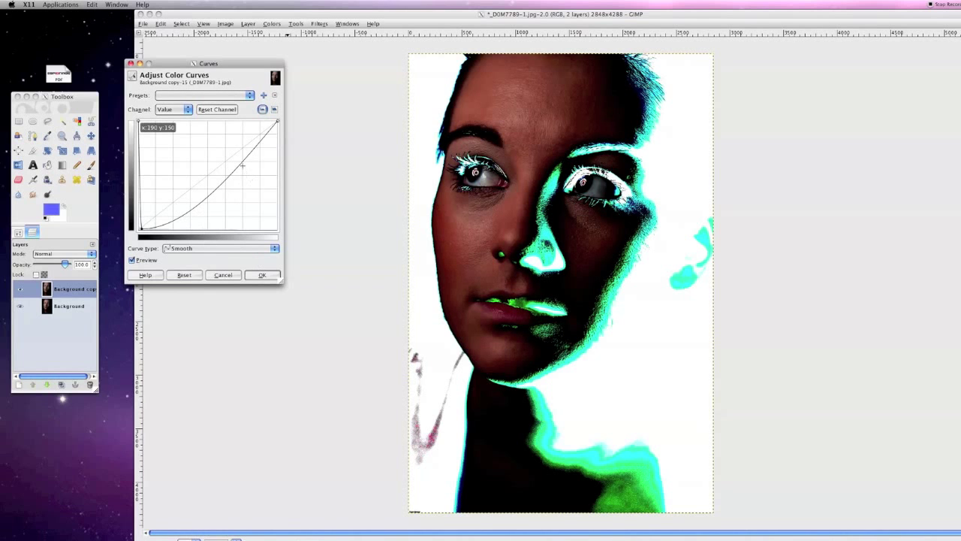
{"action": "left_click_drag", "start_coordinate": [243, 165], "coordinate": [241, 141]}
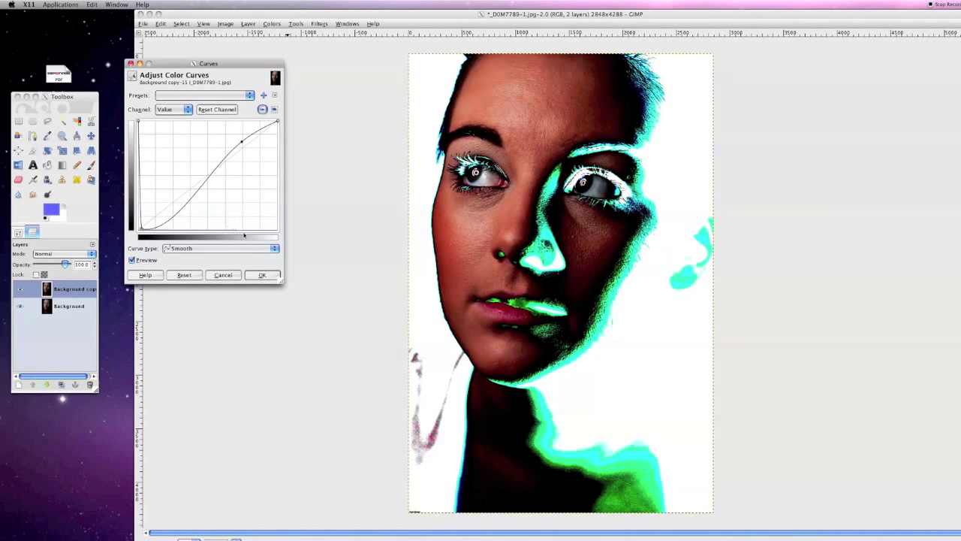
{"action": "left_click", "coordinate": [269, 273]}
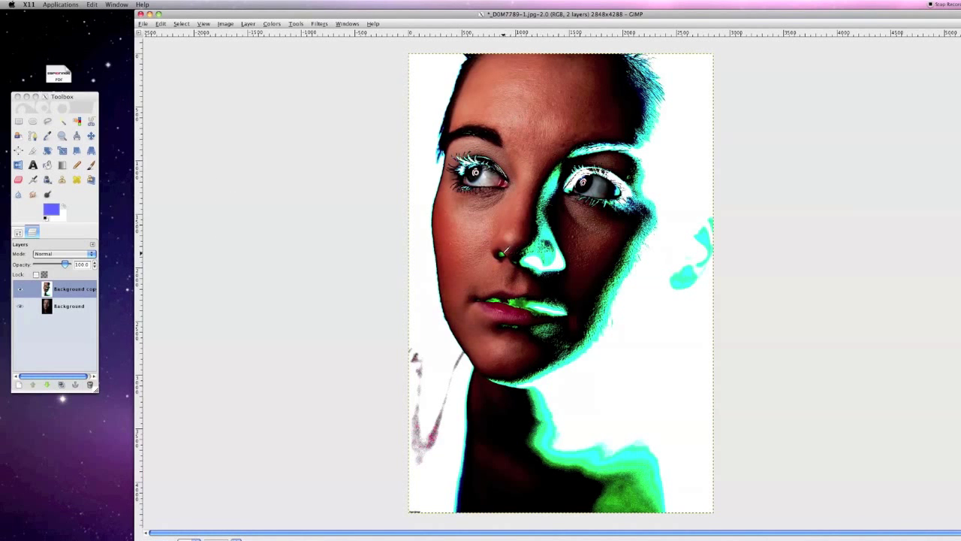
- Zoom in on the nostril to inspect the curved copy
{"action": "left_click", "coordinate": [62, 135]}
{"action": "left_click", "coordinate": [501, 255]}
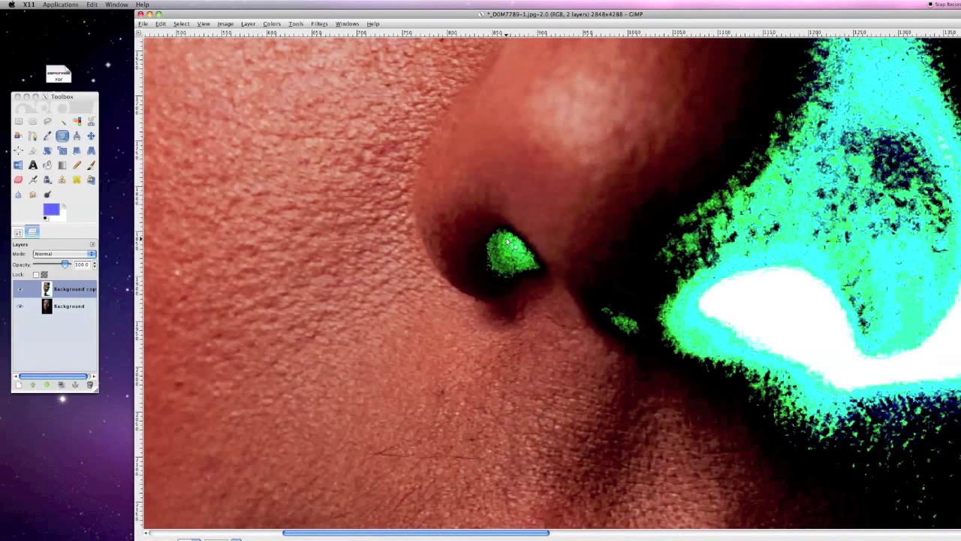
{"action": "scroll", "coordinate": [507, 240], "scroll_direction": "down", "scroll_amount": 6}
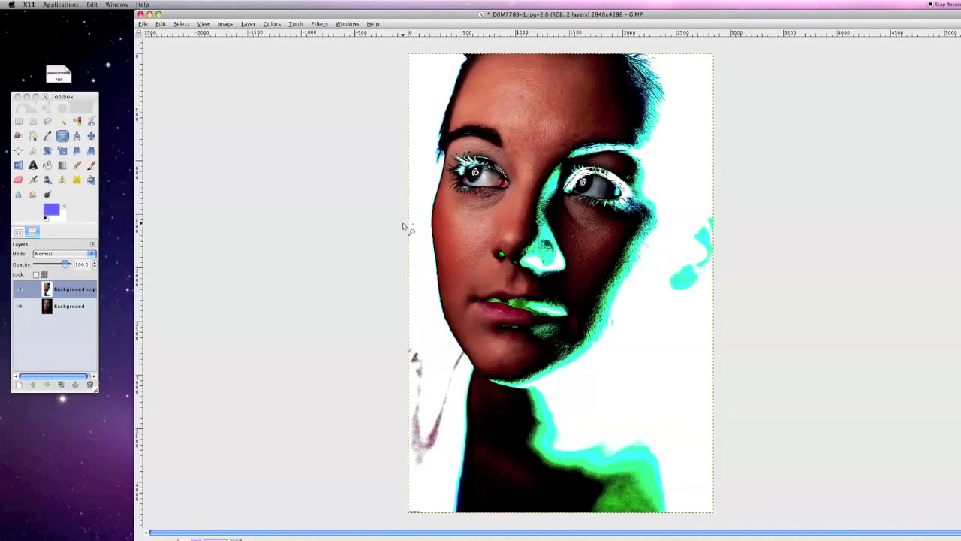
- Toggle the Background copy's visibility to compare it with the original, and open its layer menu
{"action": "left_click", "coordinate": [20, 289]}
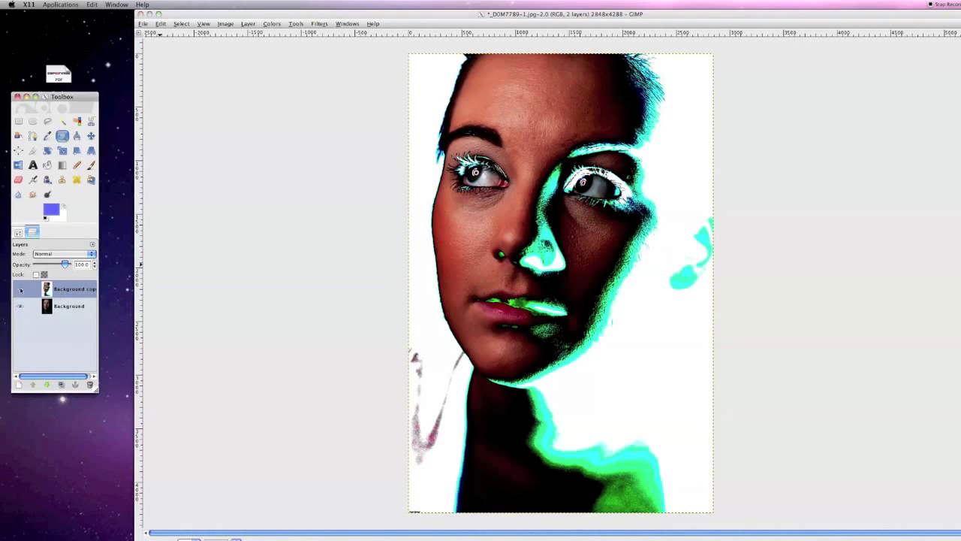
{"action": "left_click", "coordinate": [20, 290]}
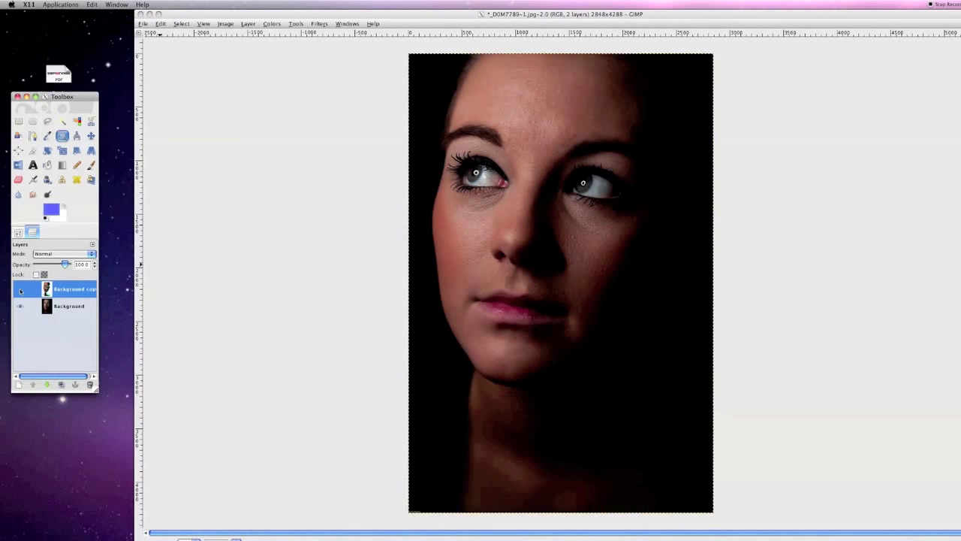
{"action": "left_click", "coordinate": [20, 290]}
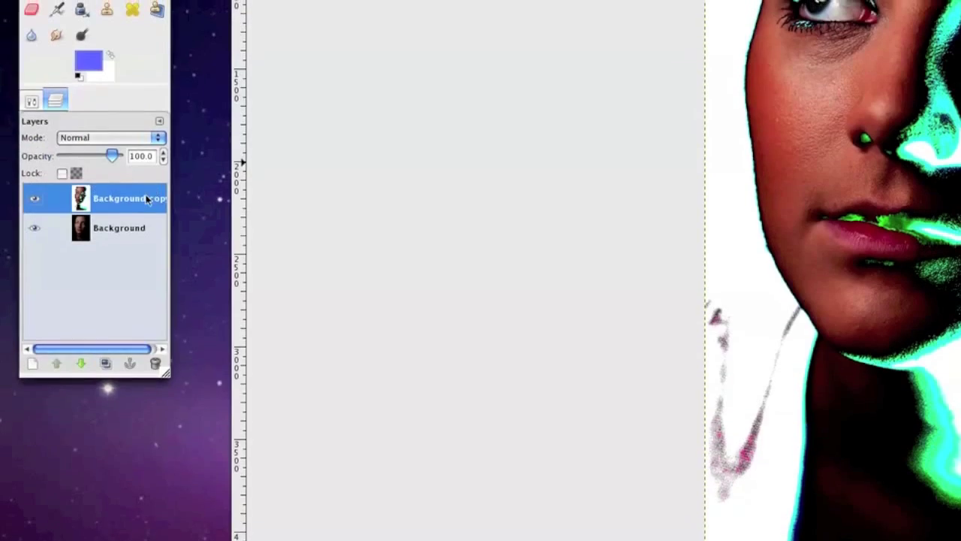
{"action": "right_click", "coordinate": [147, 198]}
- Add a white full-opacity mask to Background copy and choose the Paintbrush with a soft brush
{"action": "left_click", "coordinate": [210, 379]}
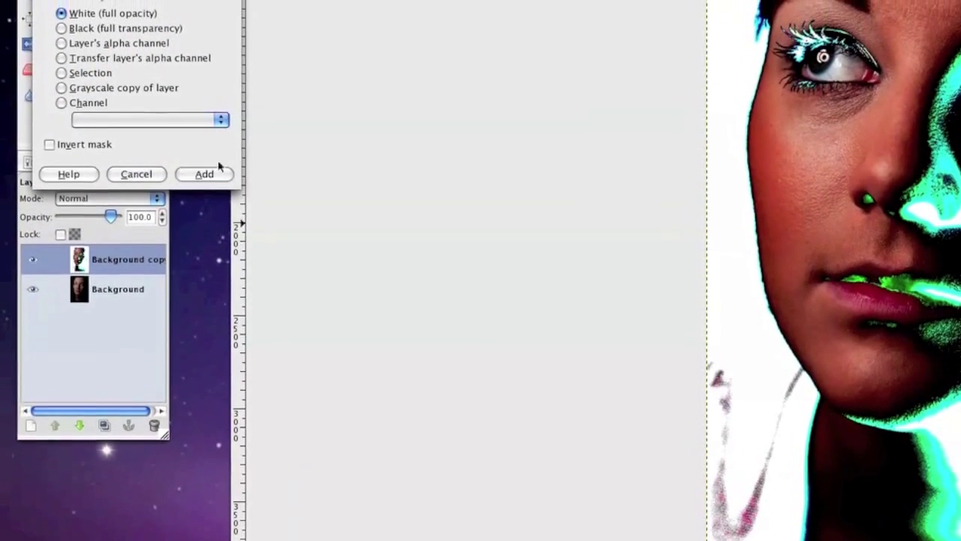
{"action": "left_click", "coordinate": [203, 183]}
{"action": "left_click", "coordinate": [156, 53]}
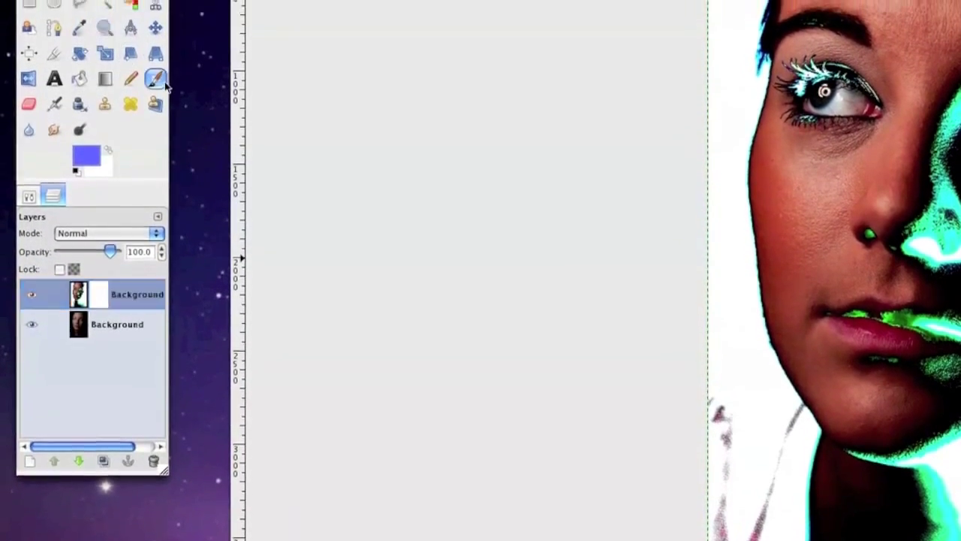
{"action": "left_click", "coordinate": [29, 205]}
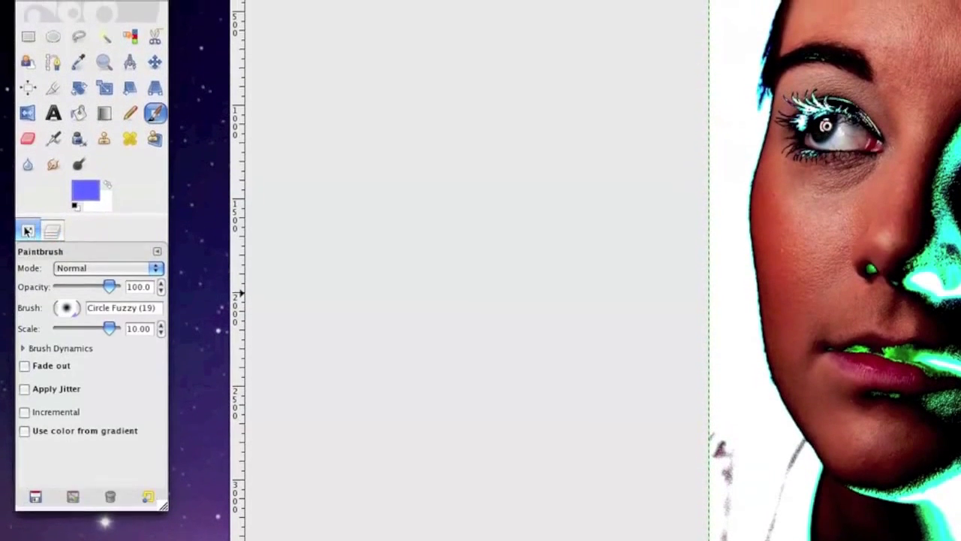
{"action": "left_click", "coordinate": [73, 335]}
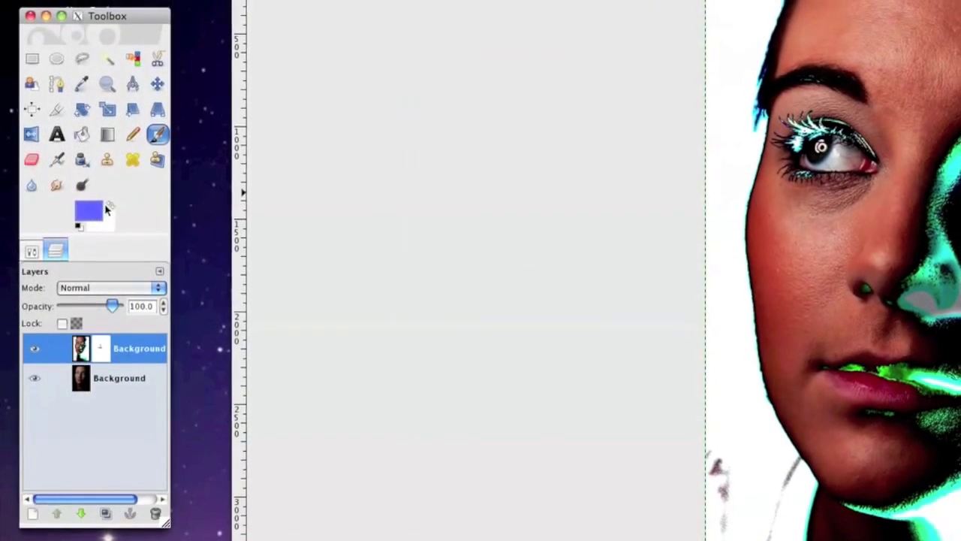
- Set the foreground colour to near-black 020205
{"action": "left_click", "coordinate": [110, 219]}
{"action": "left_click", "coordinate": [86, 225]}
{"action": "left_click_drag", "start_coordinate": [128, 58], "coordinate": [102, 260]}
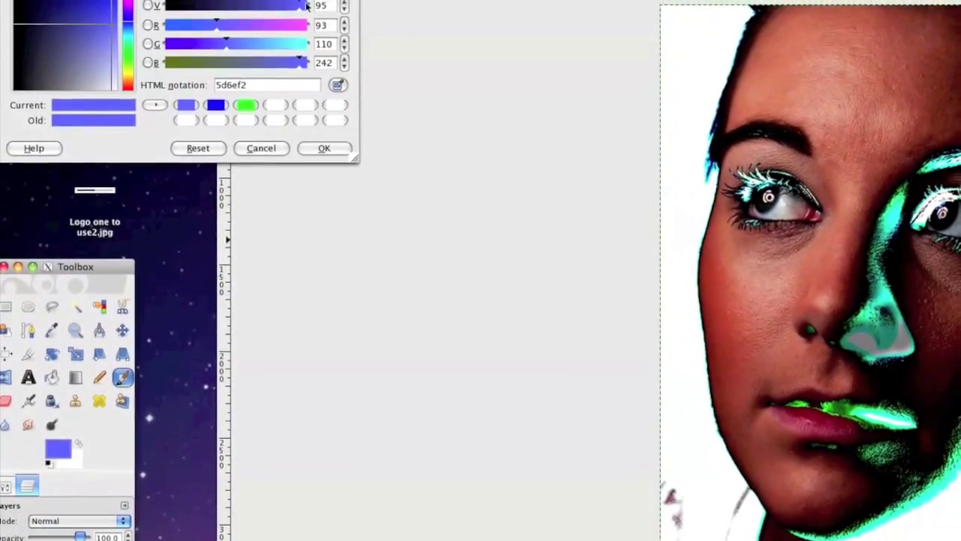
{"action": "left_click", "coordinate": [165, 21]}
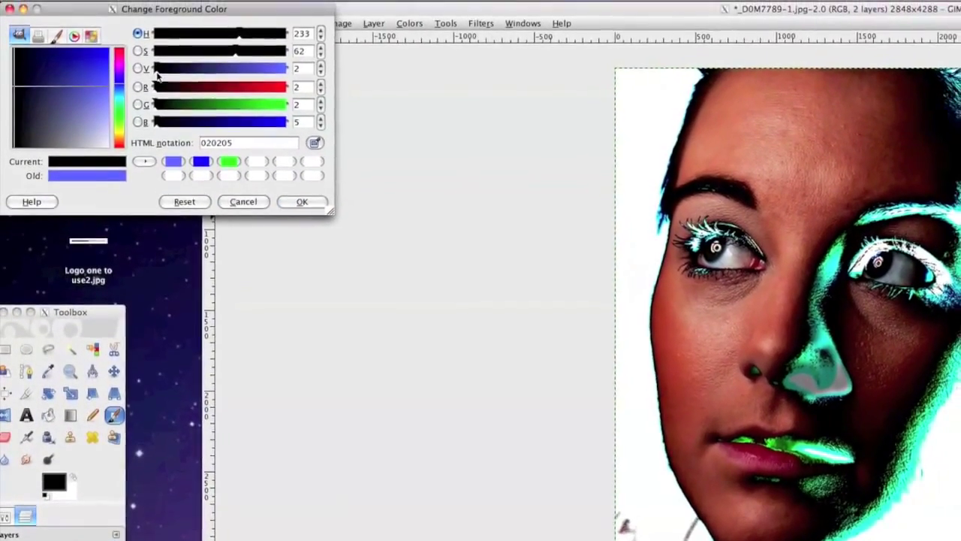
{"action": "left_click", "coordinate": [303, 197]}
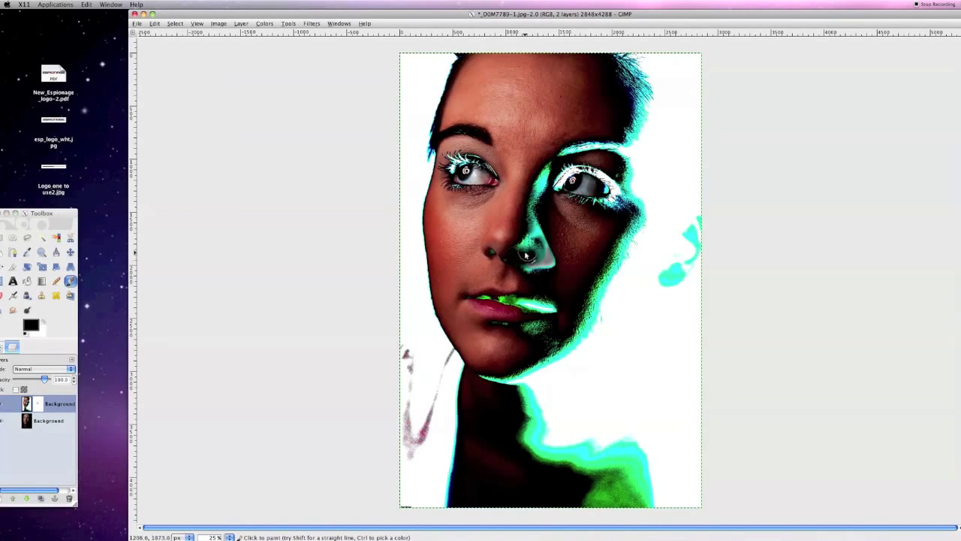
- Paint black over the nose on the copy's mask to restore the darker original skin
{"action": "mouse_move", "coordinate": [519, 260]}
{"action": "left_mouse_down"}
{"action": "mouse_move", "coordinate": [542, 245]}
{"action": "mouse_move", "coordinate": [542, 262]}
{"action": "mouse_move", "coordinate": [524, 219]}
{"action": "mouse_move", "coordinate": [552, 261]}
{"action": "mouse_move", "coordinate": [535, 272]}
{"action": "mouse_move", "coordinate": [525, 239]}
{"action": "mouse_move", "coordinate": [520, 249]}
{"action": "mouse_move", "coordinate": [542, 212]}
{"action": "mouse_move", "coordinate": [535, 181]}
{"action": "mouse_move", "coordinate": [535, 227]}
{"action": "mouse_move", "coordinate": [523, 207]}
{"action": "mouse_move", "coordinate": [540, 237]}
{"action": "mouse_move", "coordinate": [529, 168]}
{"action": "mouse_move", "coordinate": [539, 175]}
{"action": "mouse_move", "coordinate": [545, 167]}
{"action": "mouse_move", "coordinate": [546, 176]}
{"action": "mouse_move", "coordinate": [529, 165]}
{"action": "mouse_move", "coordinate": [528, 173]}
{"action": "mouse_move", "coordinate": [528, 222]}
{"action": "mouse_move", "coordinate": [546, 274]}
{"action": "mouse_move", "coordinate": [553, 260]}
{"action": "mouse_move", "coordinate": [528, 268]}
{"action": "mouse_move", "coordinate": [519, 260]}
{"action": "mouse_move", "coordinate": [527, 214]}
{"action": "mouse_move", "coordinate": [502, 248]}
{"action": "left_mouse_up"}
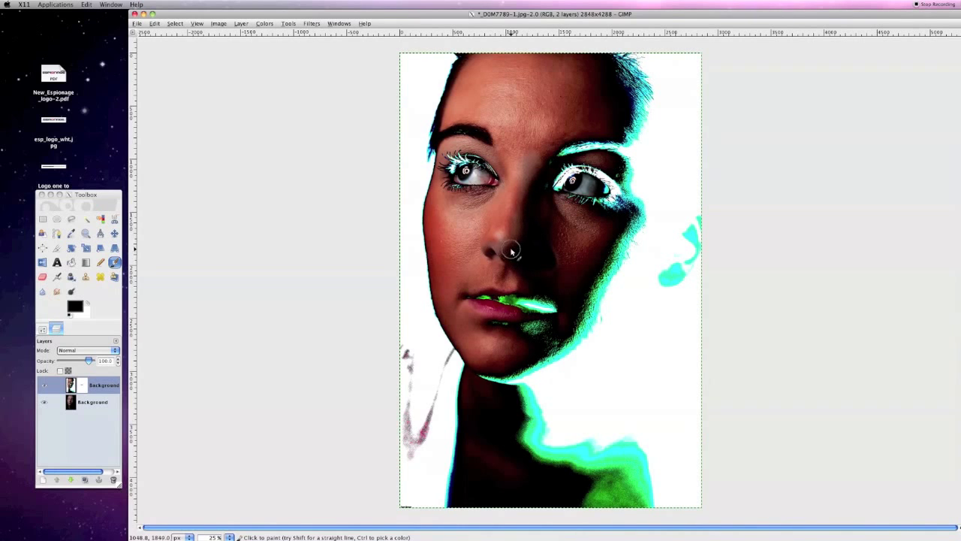
{"action": "left_click", "coordinate": [76, 405]}
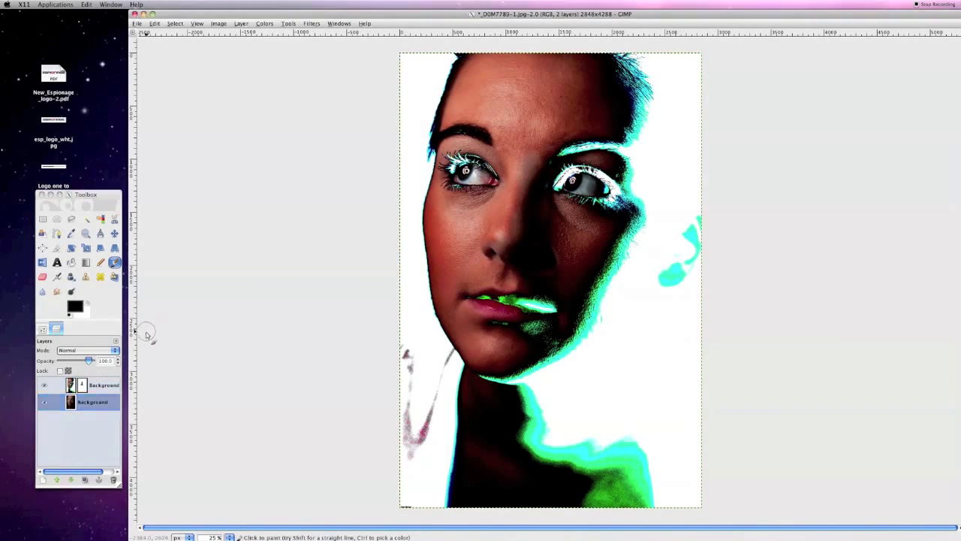
- Apply an S-shaped Curves adjustment to the Background layer, deepening shadows and brightening highlights
{"action": "left_click", "coordinate": [264, 23]}
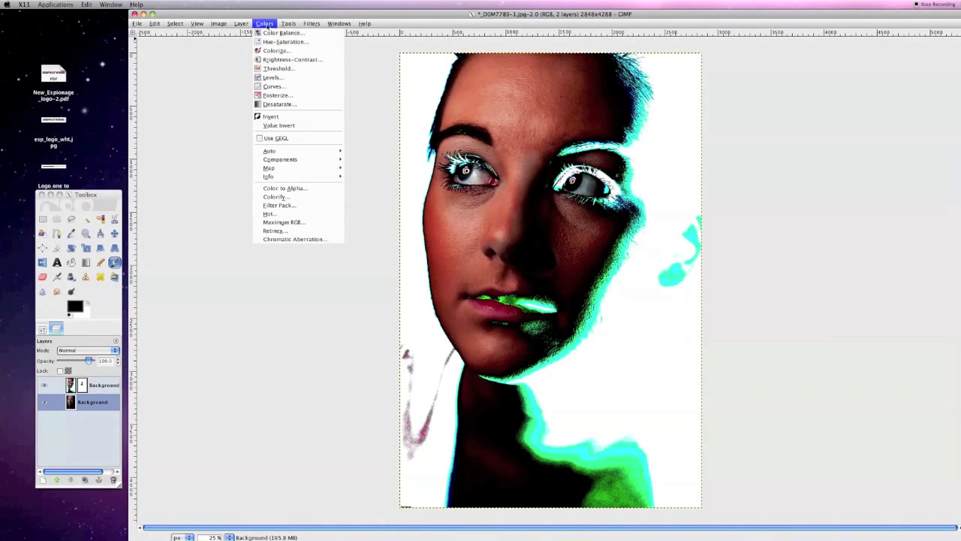
{"action": "left_click", "coordinate": [282, 88]}
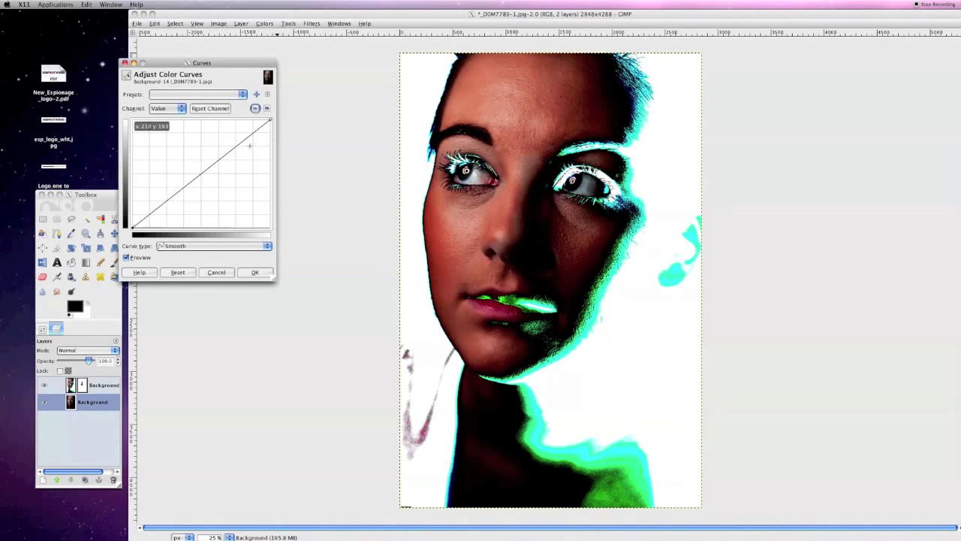
{"action": "left_click_drag", "start_coordinate": [238, 145], "coordinate": [235, 138]}
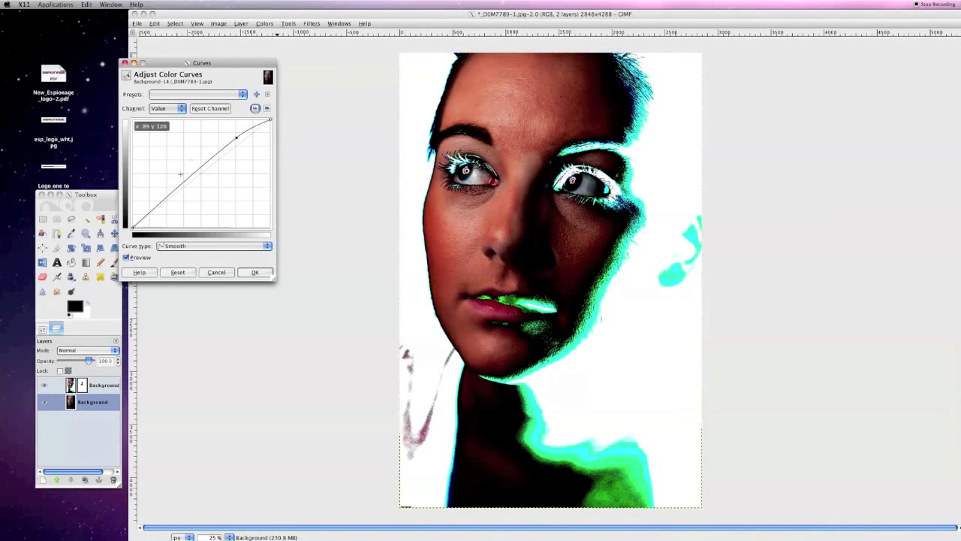
{"action": "left_click_drag", "start_coordinate": [159, 201], "coordinate": [159, 213]}
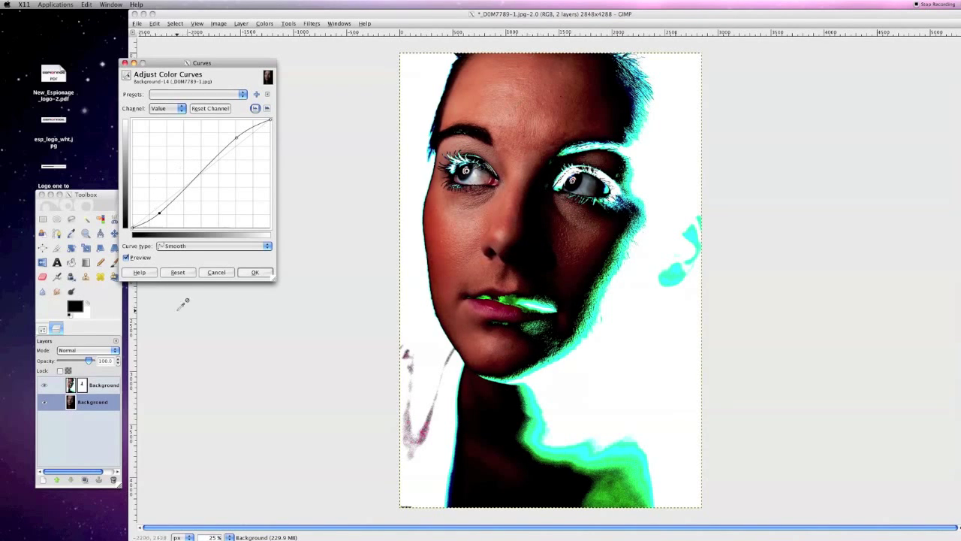
{"action": "left_click", "coordinate": [252, 273]}
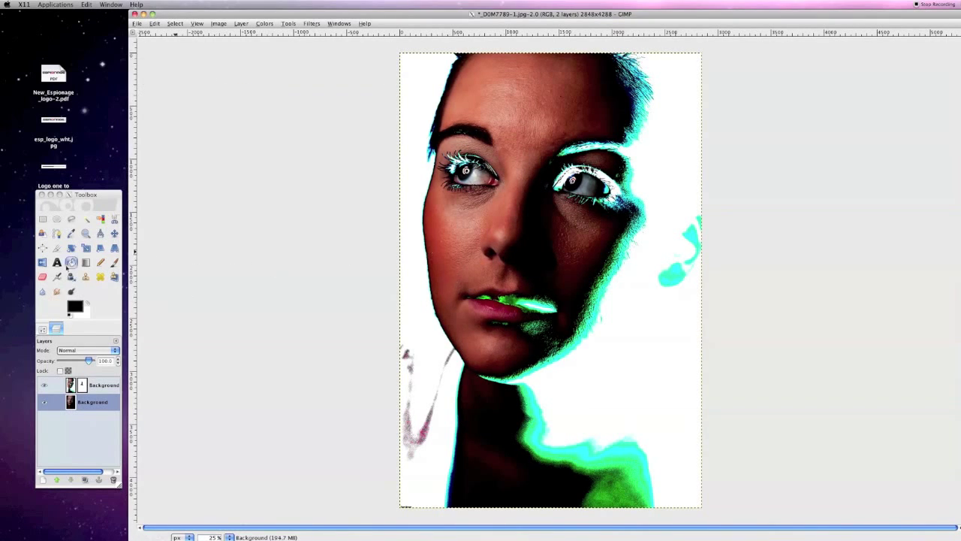
- Paint black on the top layer's mask over the lips to remove the green sheen
{"action": "left_click", "coordinate": [114, 262]}
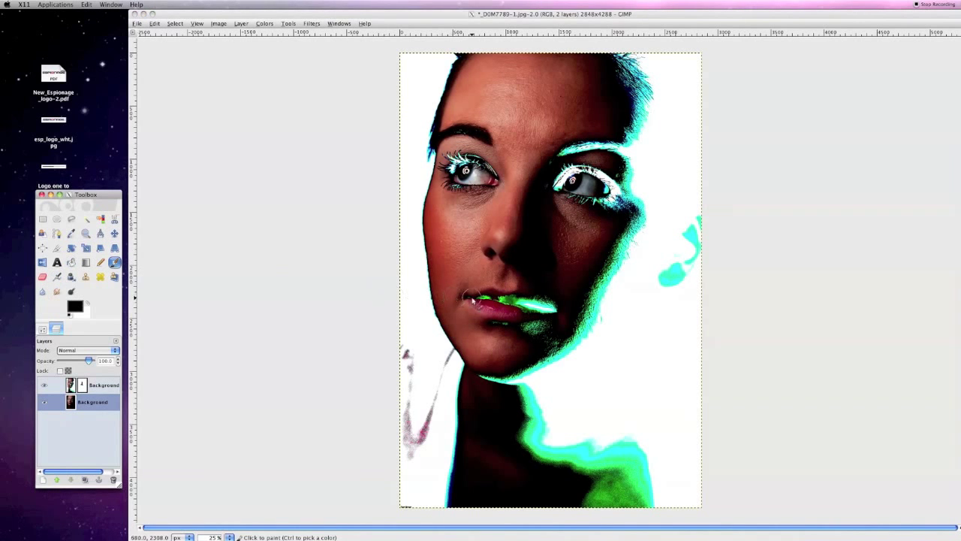
{"action": "left_click", "coordinate": [488, 302]}
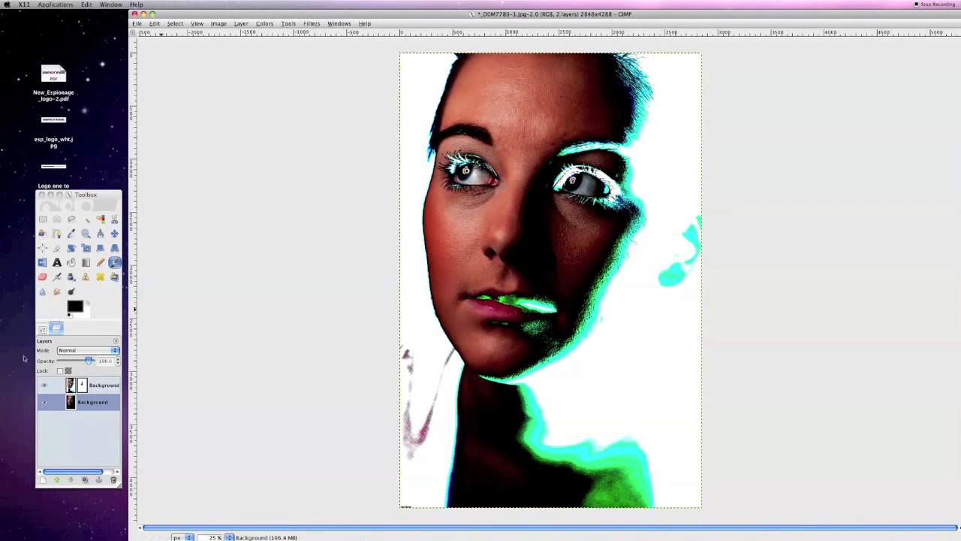
{"action": "left_click", "coordinate": [87, 384]}
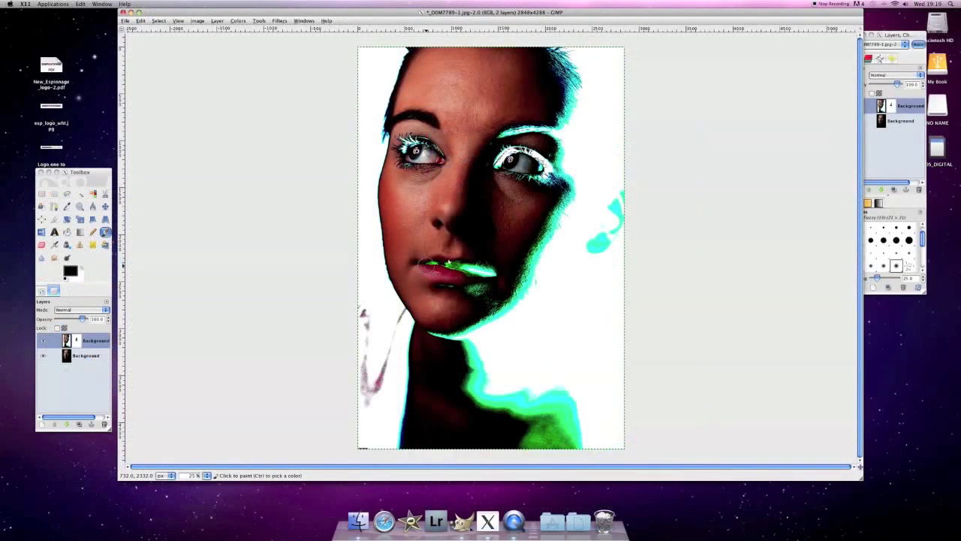
{"action": "mouse_move", "coordinate": [423, 264]}
{"action": "left_mouse_down"}
{"action": "mouse_move", "coordinate": [497, 266]}
{"action": "mouse_move", "coordinate": [463, 270]}
{"action": "mouse_move", "coordinate": [485, 268]}
{"action": "mouse_move", "coordinate": [481, 281]}
{"action": "mouse_move", "coordinate": [436, 292]}
{"action": "mouse_move", "coordinate": [499, 289]}
{"action": "mouse_move", "coordinate": [479, 299]}
{"action": "mouse_move", "coordinate": [489, 292]}
{"action": "mouse_move", "coordinate": [474, 265]}
{"action": "left_mouse_up"}
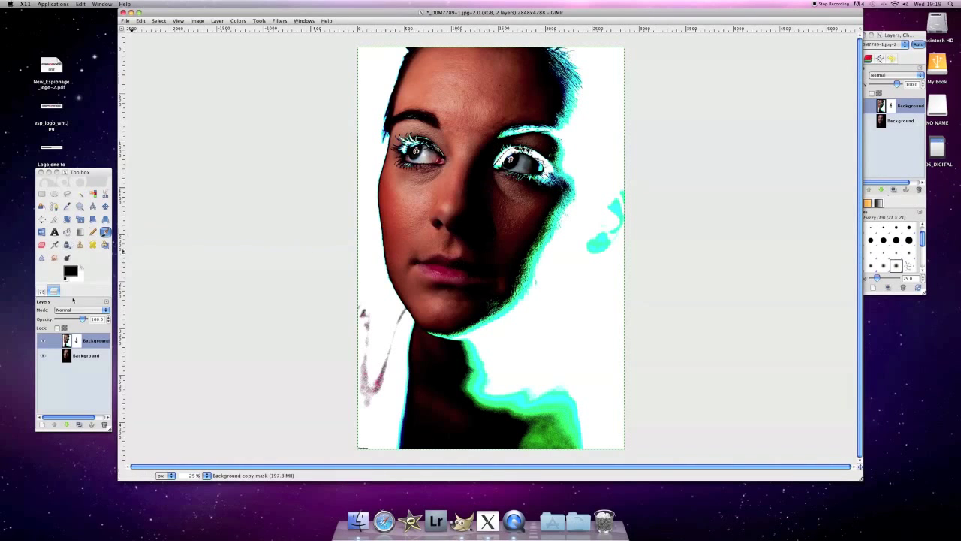
{"action": "left_click", "coordinate": [81, 342]}
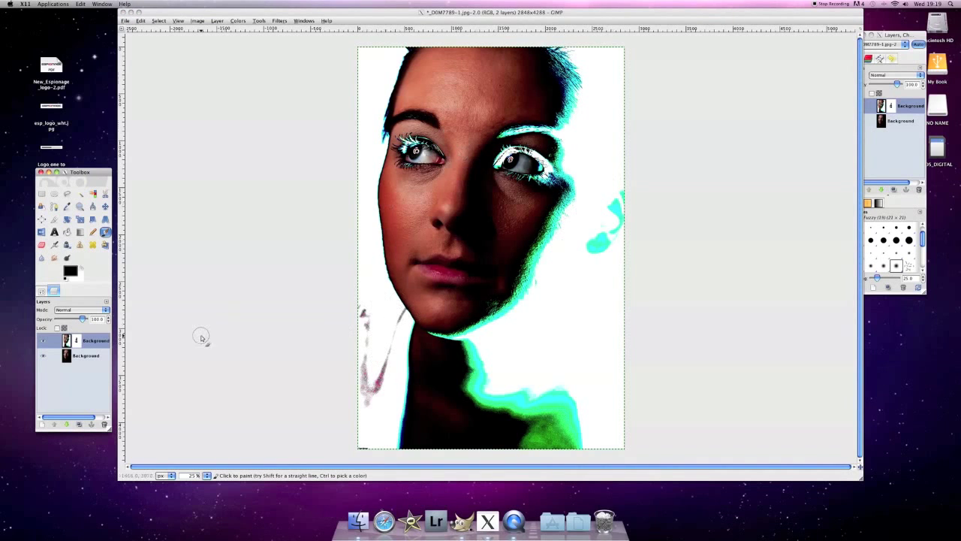
- Apply the top layer's mask, then brush white over the pink smear left of the chin
{"action": "right_click", "coordinate": [87, 340]}
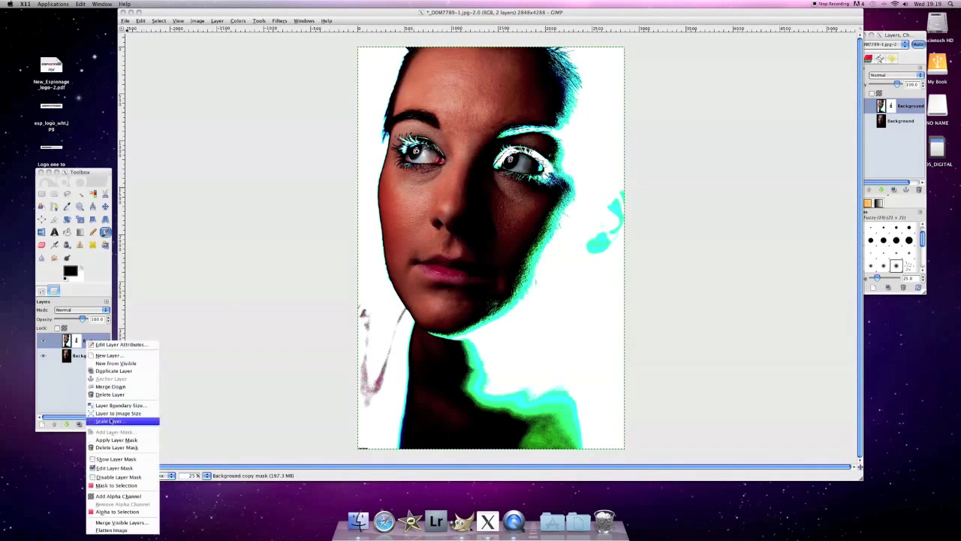
{"action": "left_click", "coordinate": [112, 440]}
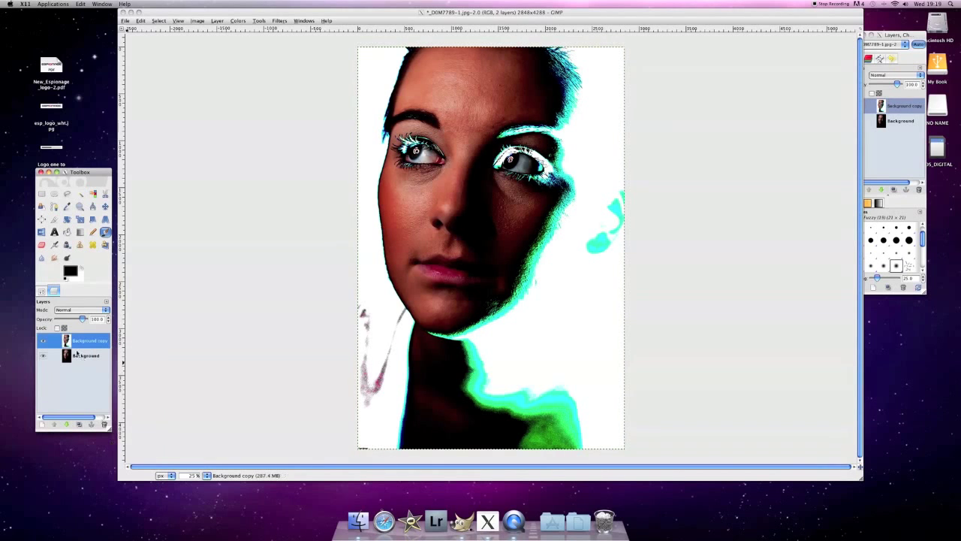
{"action": "left_click", "coordinate": [105, 234]}
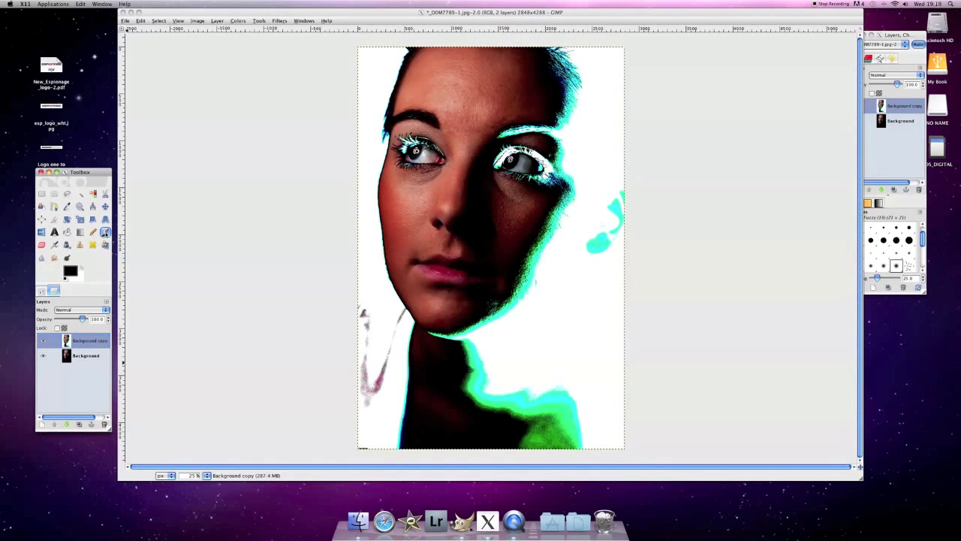
{"action": "left_click", "coordinate": [83, 268]}
{"action": "left_click", "coordinate": [363, 315]}
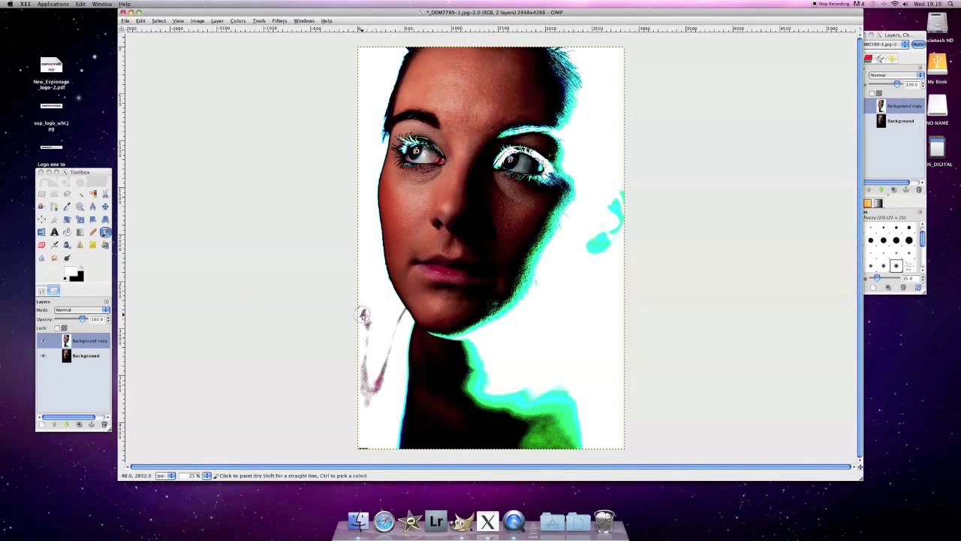
{"action": "mouse_move", "coordinate": [363, 314]}
{"action": "left_mouse_down"}
{"action": "mouse_move", "coordinate": [365, 339]}
{"action": "mouse_move", "coordinate": [364, 300]}
{"action": "mouse_move", "coordinate": [360, 319]}
{"action": "mouse_move", "coordinate": [355, 296]}
{"action": "mouse_move", "coordinate": [358, 408]}
{"action": "mouse_move", "coordinate": [369, 320]}
{"action": "mouse_move", "coordinate": [363, 409]}
{"action": "mouse_move", "coordinate": [386, 345]}
{"action": "mouse_move", "coordinate": [368, 397]}
{"action": "mouse_move", "coordinate": [375, 379]}
{"action": "mouse_move", "coordinate": [369, 452]}
{"action": "mouse_move", "coordinate": [358, 443]}
{"action": "mouse_move", "coordinate": [399, 323]}
{"action": "left_mouse_up"}
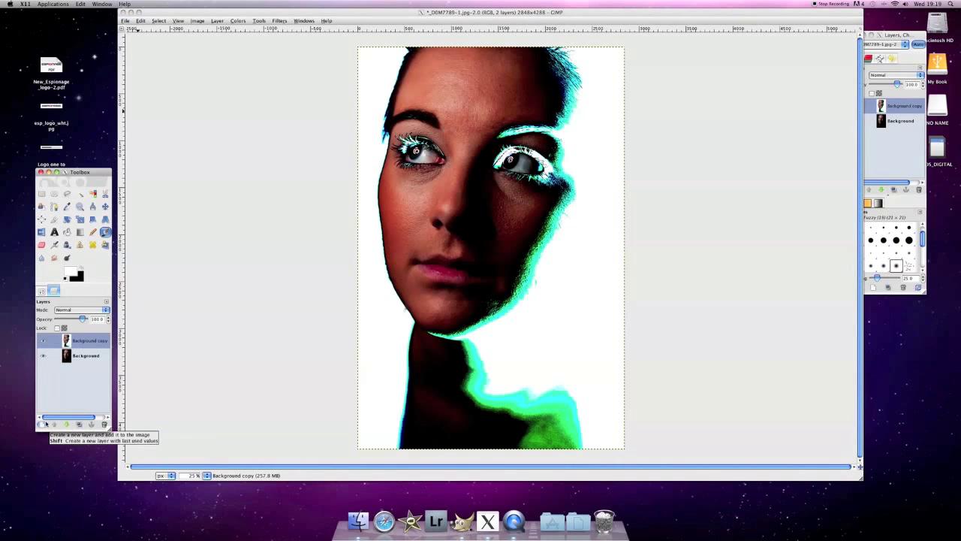
- Add a transparent New Layer and select a tall rectangle over the right eye
{"action": "left_click", "coordinate": [56, 377]}
{"action": "left_click", "coordinate": [41, 425]}
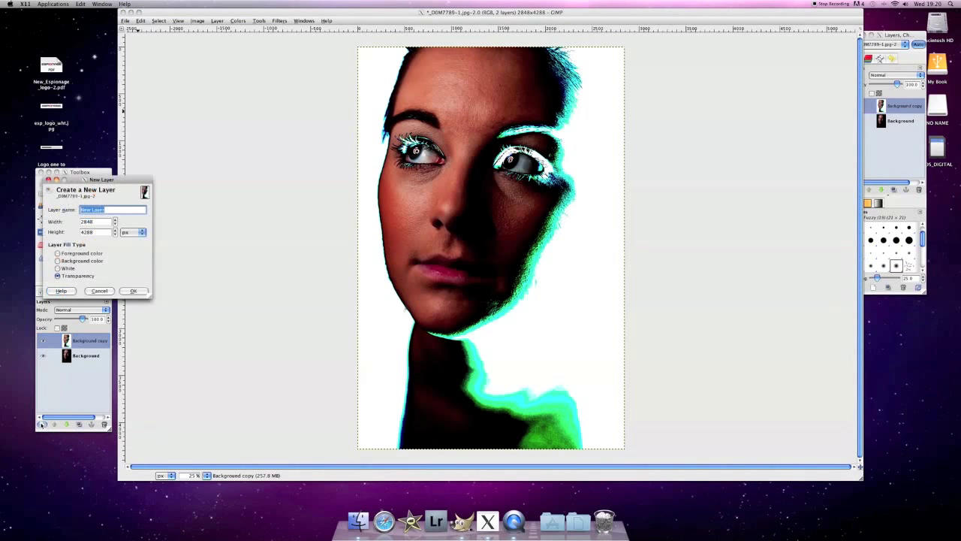
{"action": "left_click", "coordinate": [132, 290]}
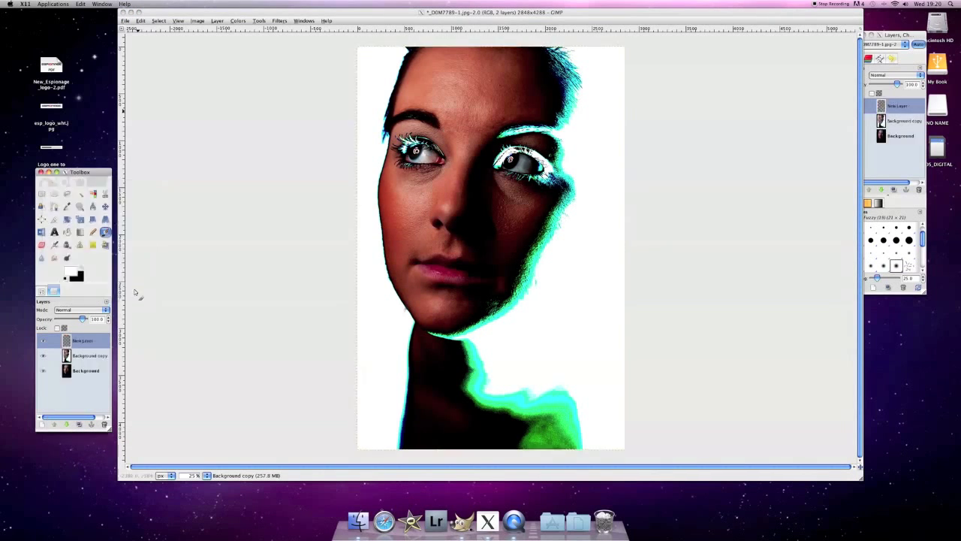
{"action": "left_click", "coordinate": [42, 194]}
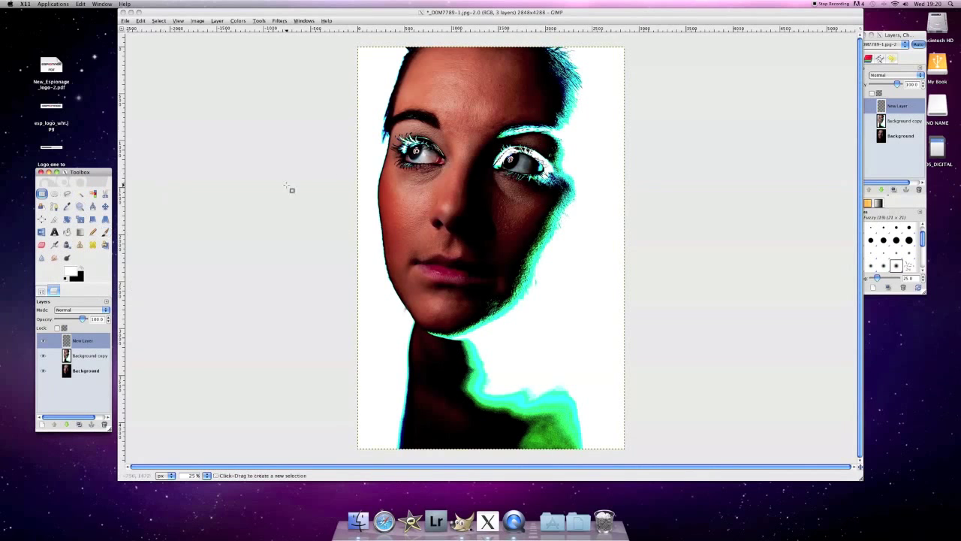
{"action": "left_click", "coordinate": [492, 90]}
{"action": "left_click_drag", "start_coordinate": [485, 91], "coordinate": [556, 280]}
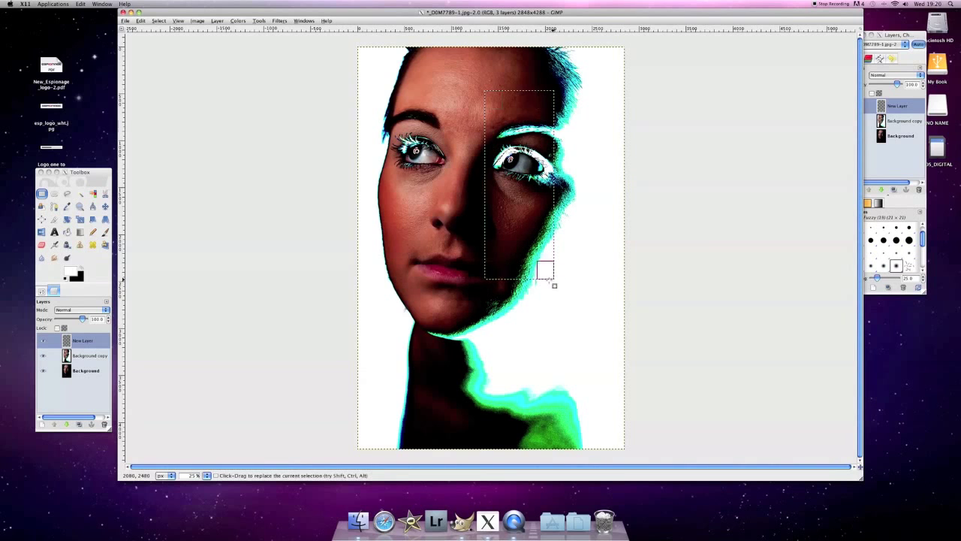
- Bucket-fill the rectangle with coral-red ef5353
{"action": "left_click", "coordinate": [67, 245]}
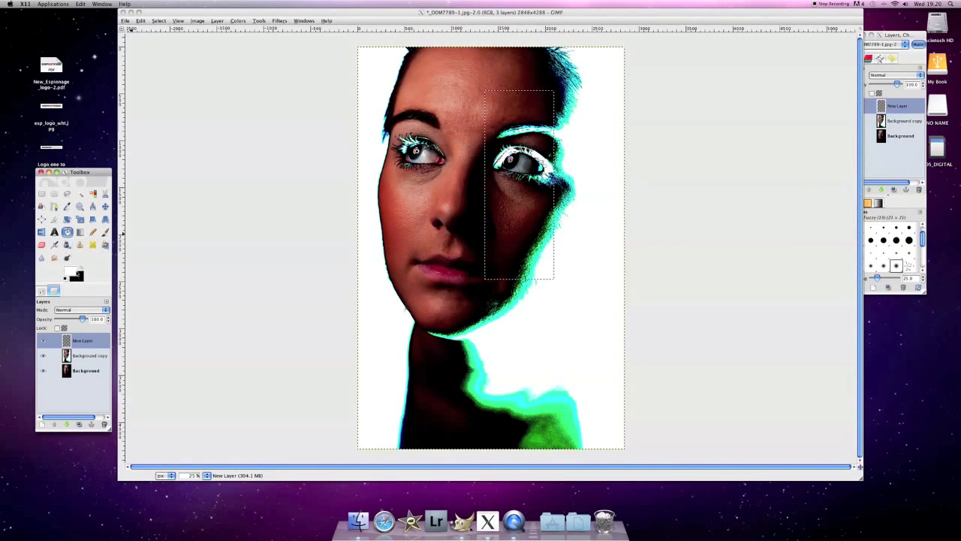
{"action": "left_click", "coordinate": [79, 268]}
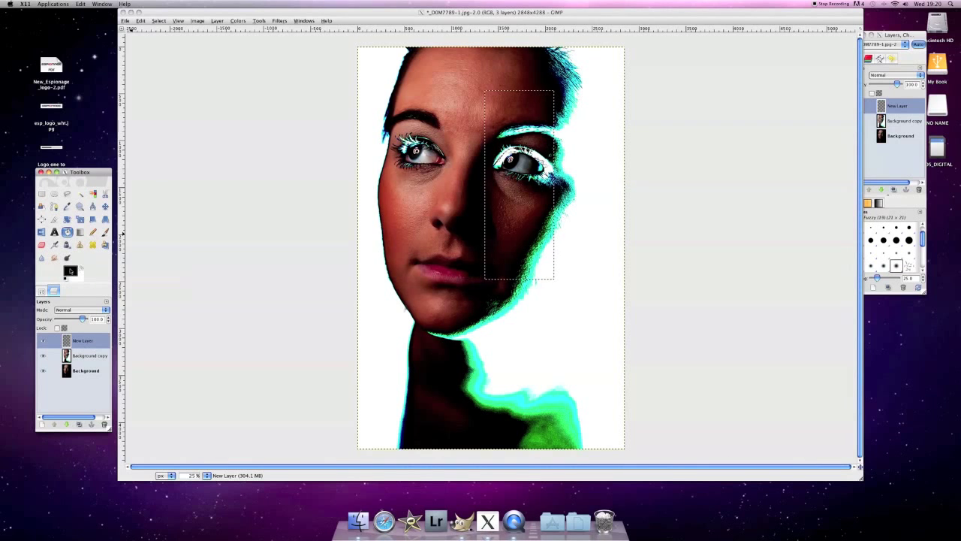
{"action": "left_click", "coordinate": [70, 271]}
{"action": "left_click", "coordinate": [158, 58]}
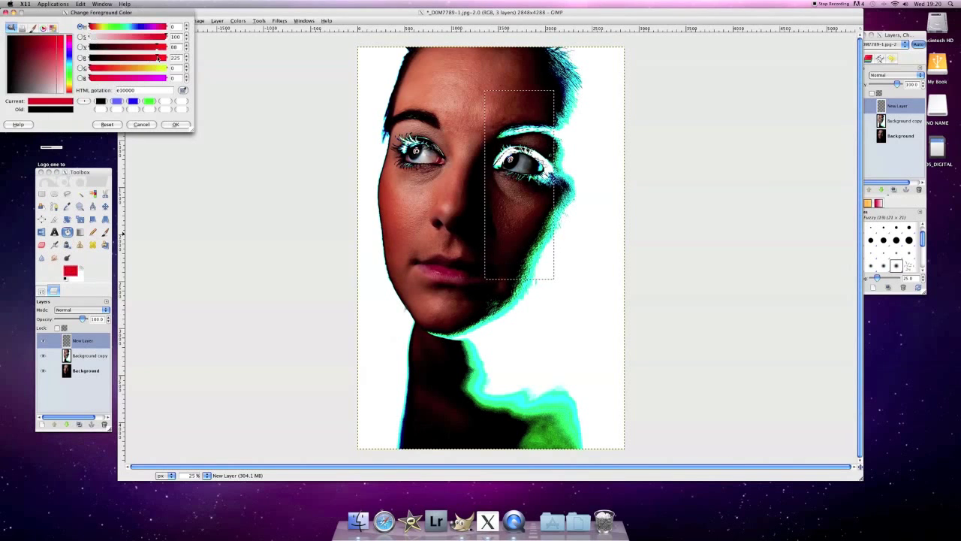
{"action": "left_click_drag", "start_coordinate": [159, 58], "coordinate": [139, 35]}
{"action": "left_click", "coordinate": [175, 124]}
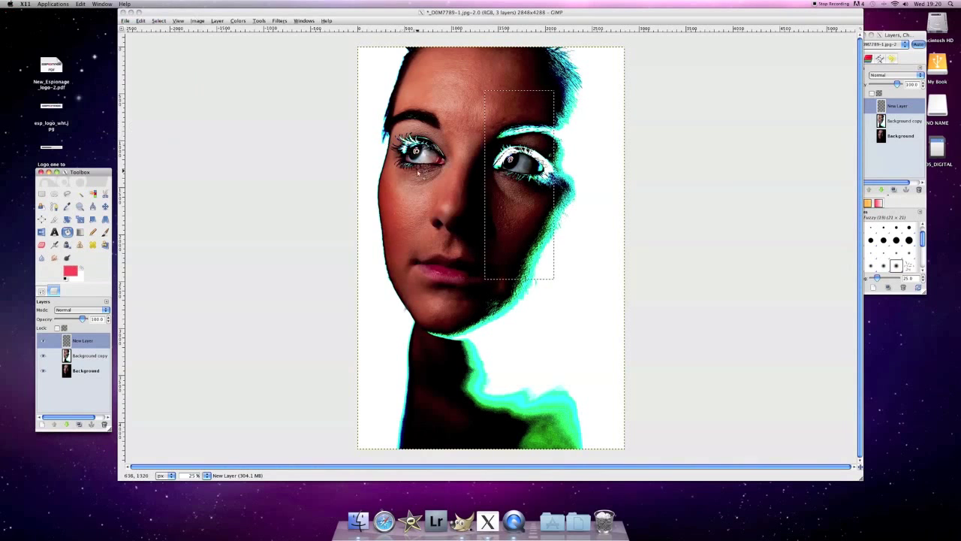
{"action": "left_click", "coordinate": [490, 194]}
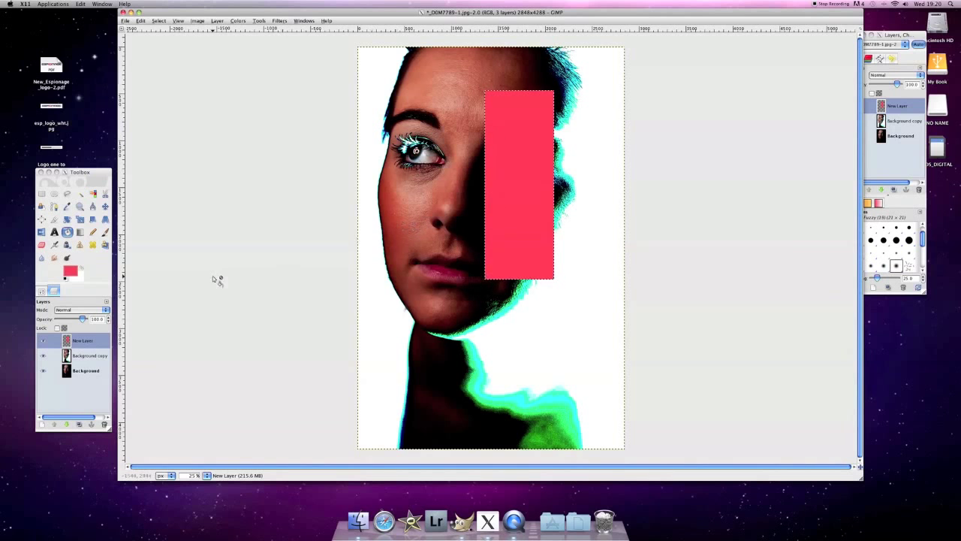
- Set the red layer's mode to Overlay and clear the selection with Select > None
{"action": "left_click", "coordinate": [103, 310]}
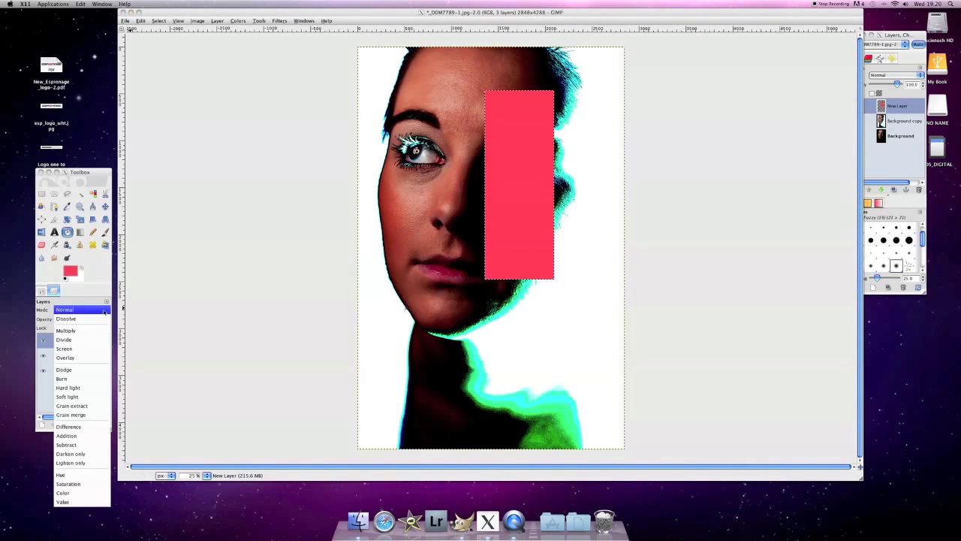
{"action": "left_click", "coordinate": [77, 358]}
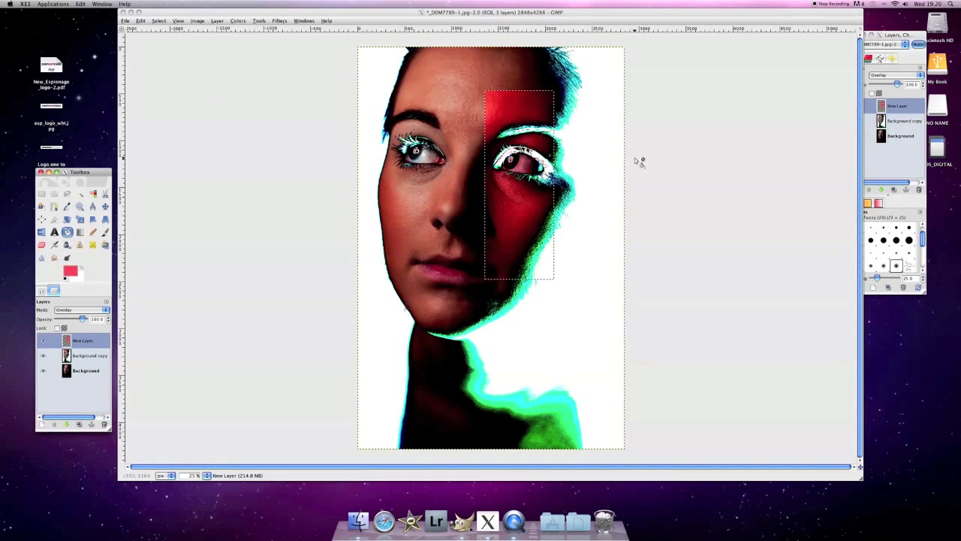
{"action": "left_click", "coordinate": [159, 23]}
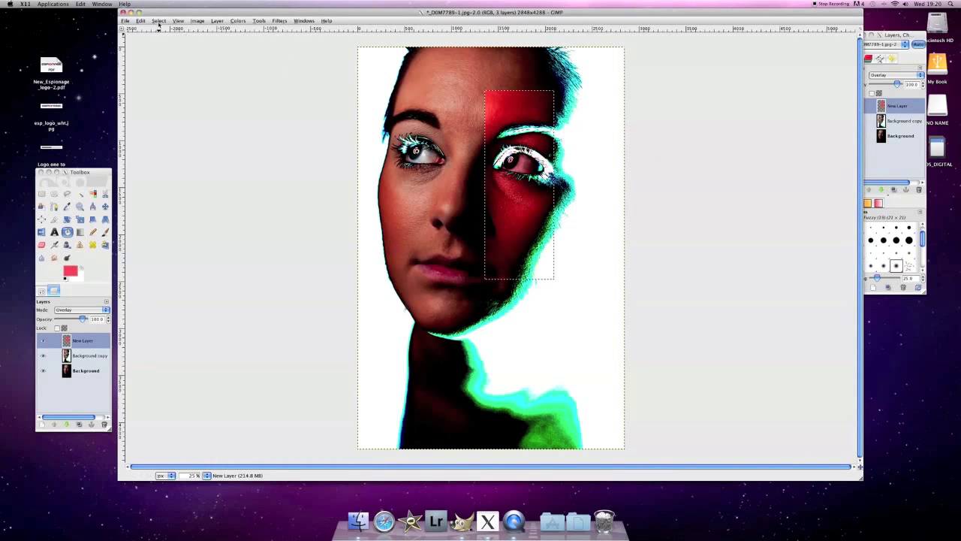
{"action": "left_click", "coordinate": [159, 22]}
{"action": "left_click", "coordinate": [163, 36]}
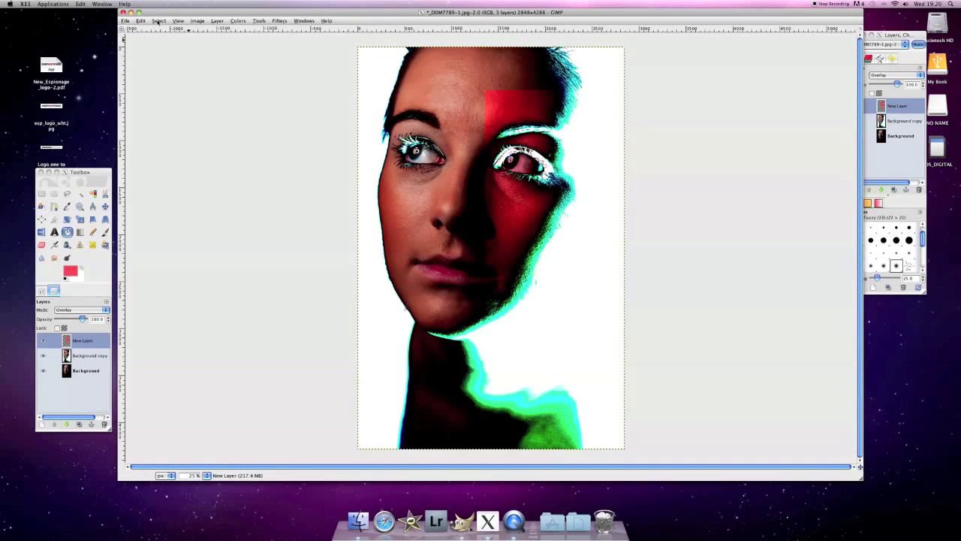
- Undo the last change and feather the rectangle selection by 108 px
{"action": "key", "text": "ctrl+z"}
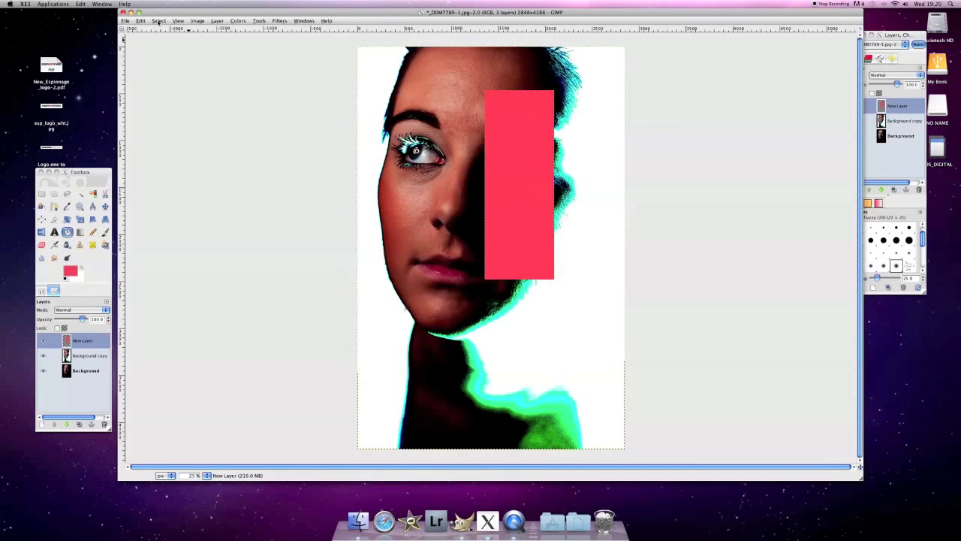
{"action": "left_click", "coordinate": [158, 21]}
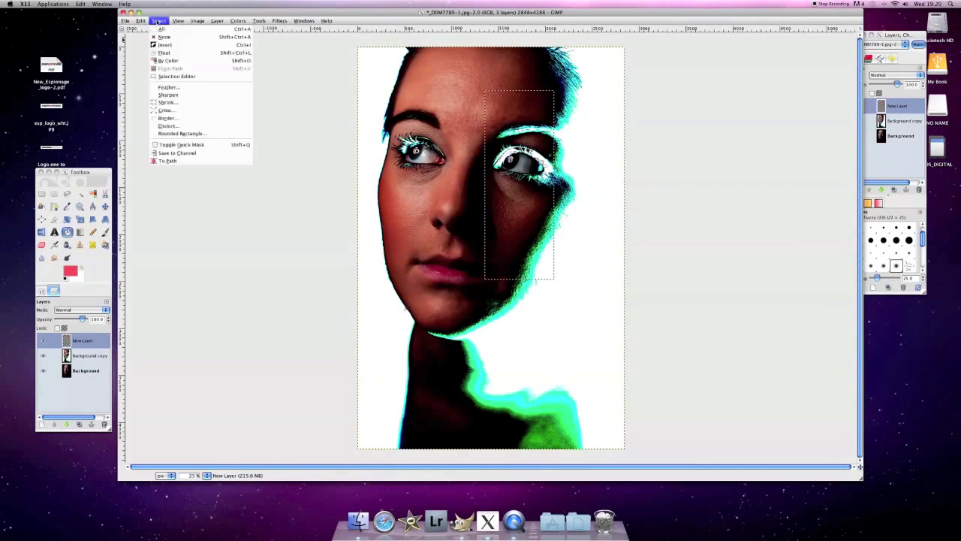
{"action": "left_click", "coordinate": [169, 87]}
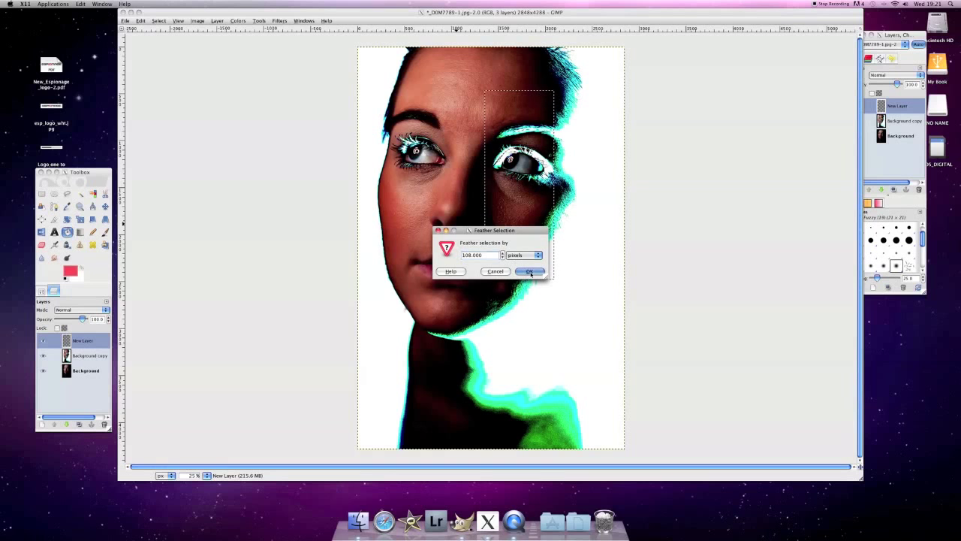
{"action": "left_click", "coordinate": [530, 271]}
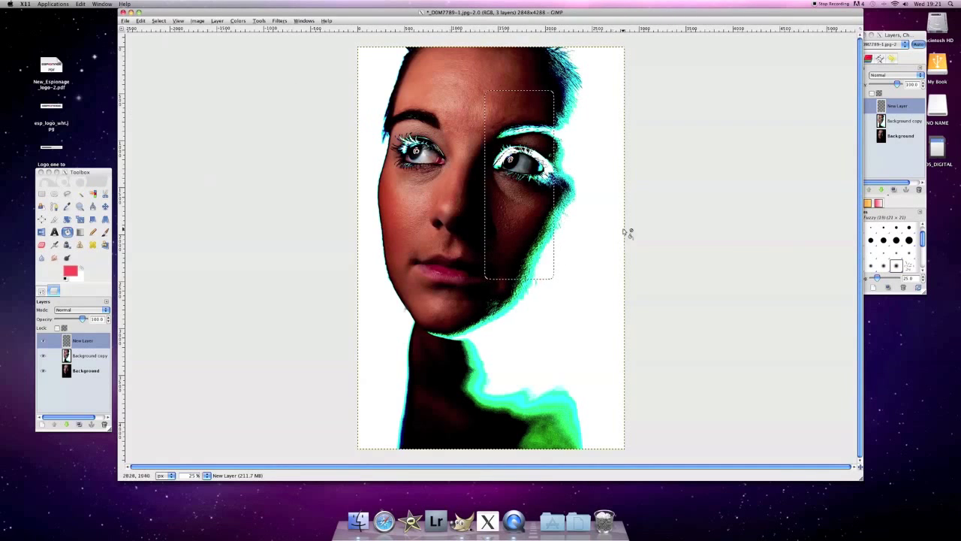
- Refill the feathered rectangle with red and blend the layer in Overlay mode
{"action": "left_click", "coordinate": [498, 214]}
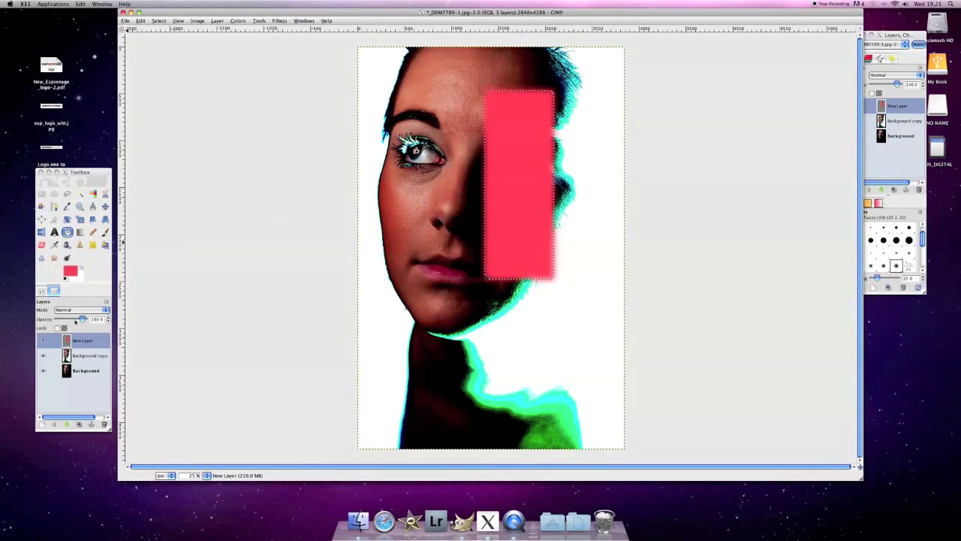
{"action": "left_click", "coordinate": [104, 309]}
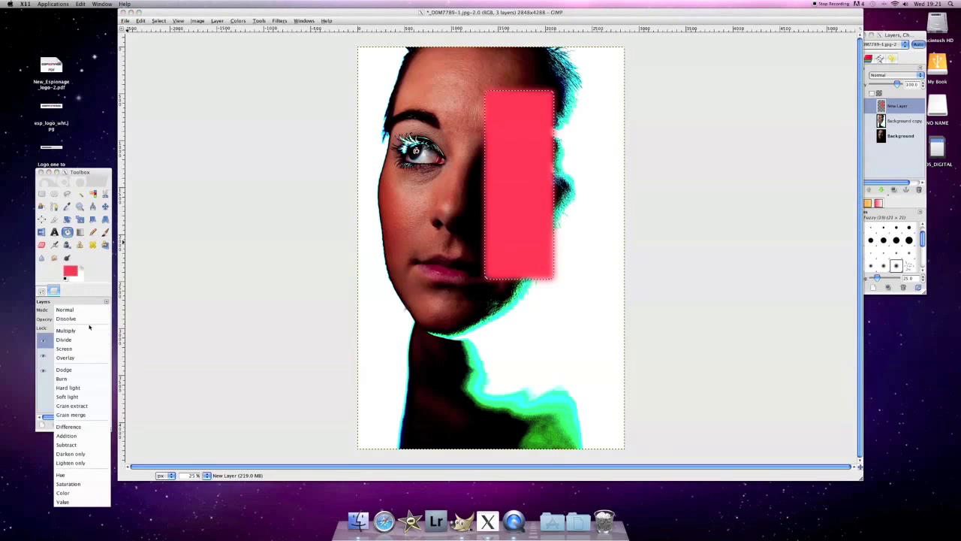
{"action": "left_click", "coordinate": [65, 357]}
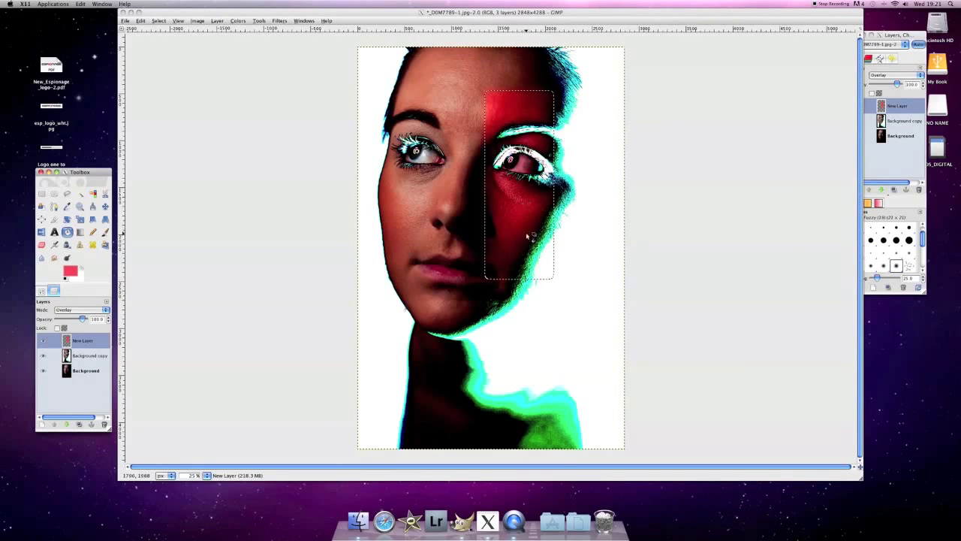
- Merge the Background copy down, then desaturate the eye band and lower its saturation
{"action": "right_click", "coordinate": [86, 356]}
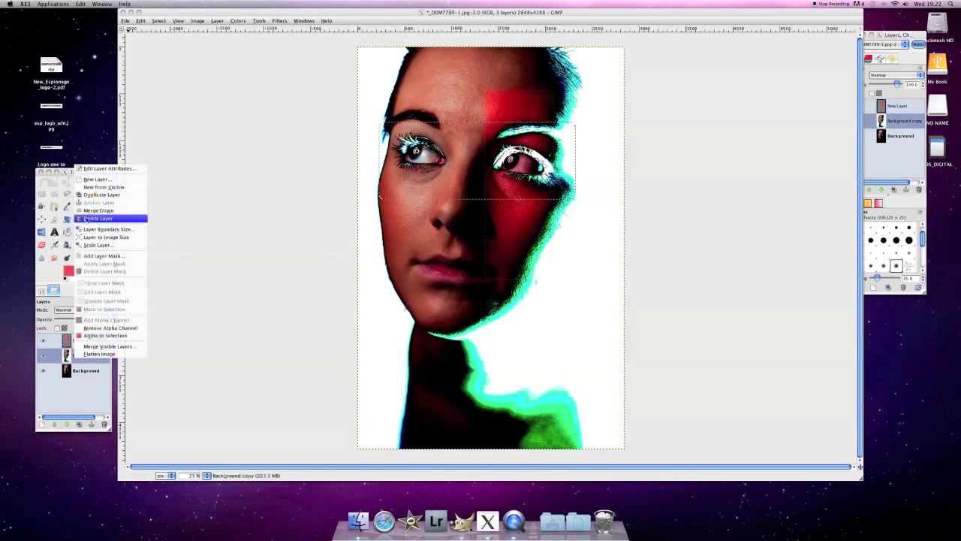
{"action": "left_click", "coordinate": [86, 211]}
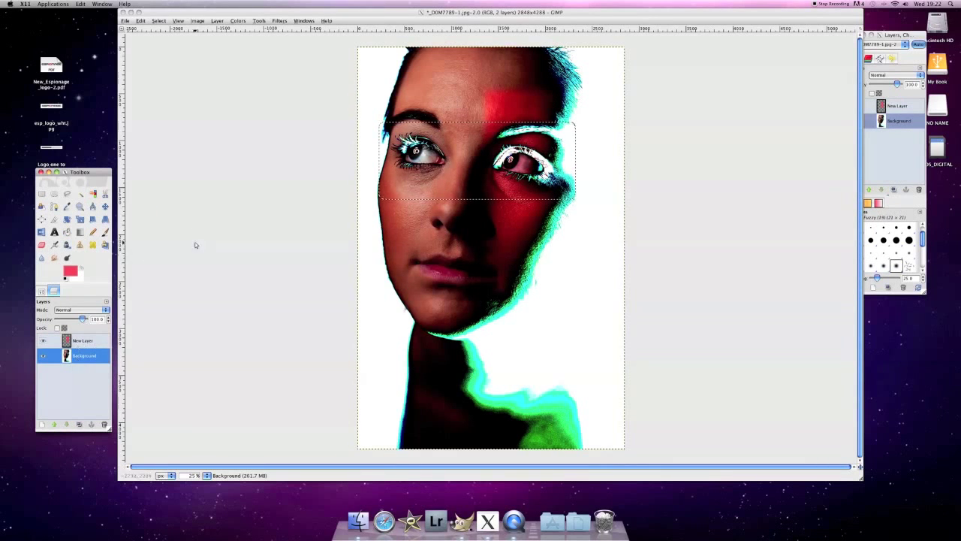
{"action": "left_click", "coordinate": [238, 21]}
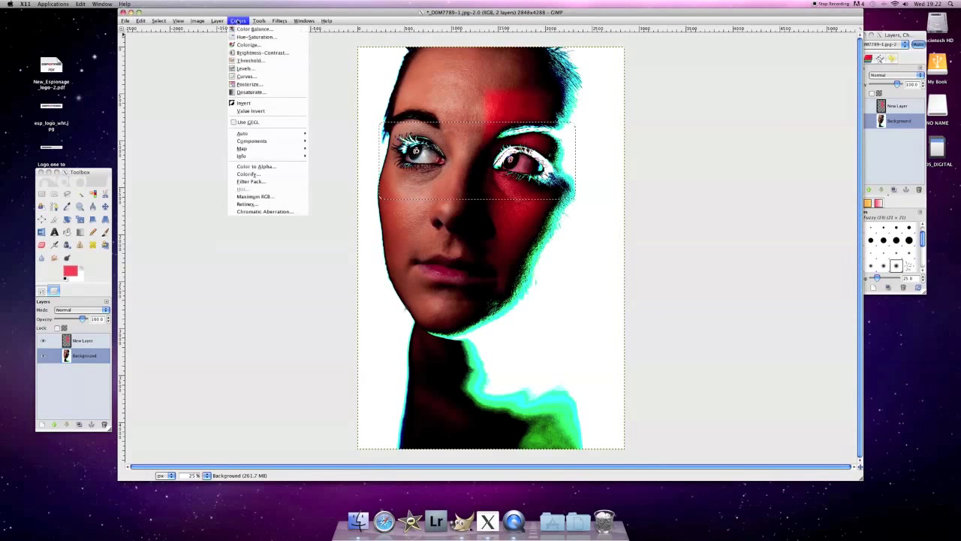
{"action": "left_click", "coordinate": [248, 91]}
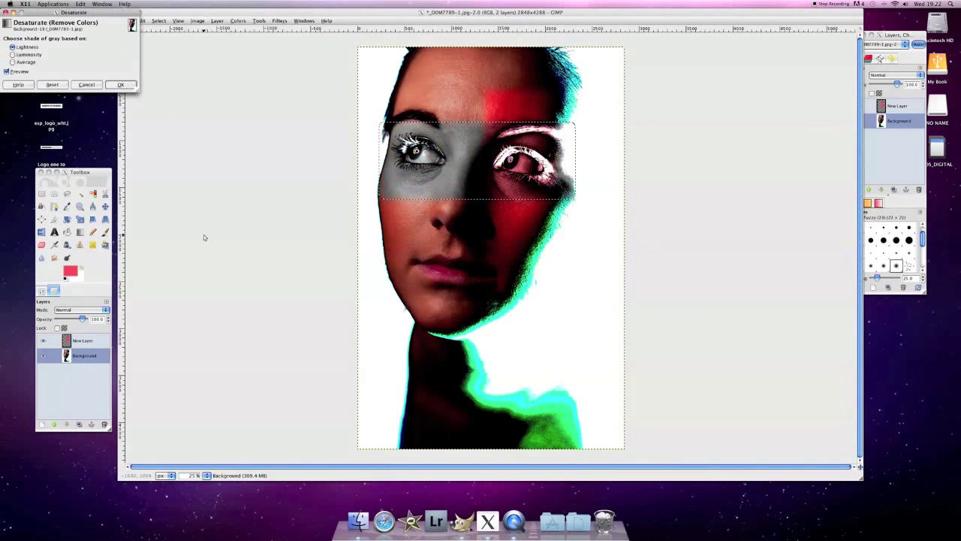
{"action": "left_click", "coordinate": [282, 501]}
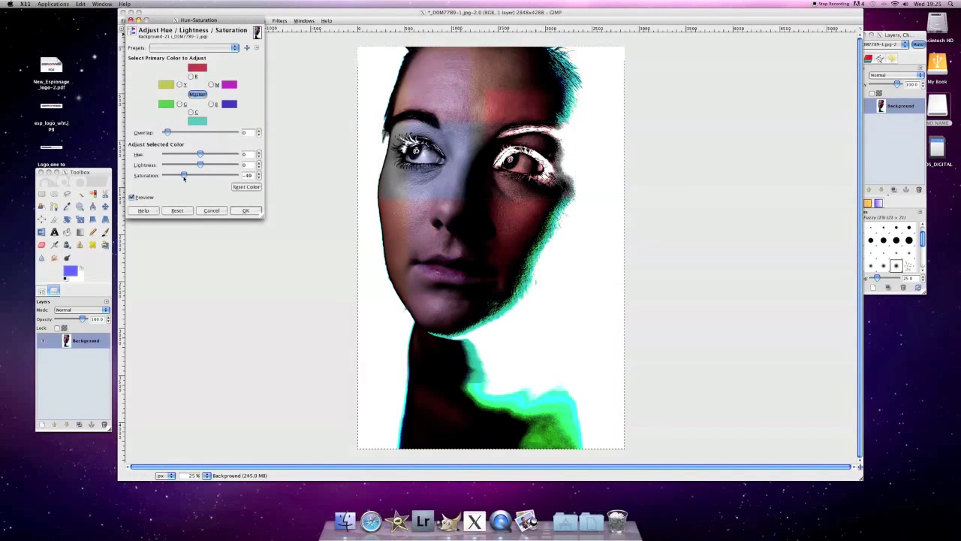
{"action": "left_click_drag", "start_coordinate": [183, 177], "coordinate": [196, 177]}
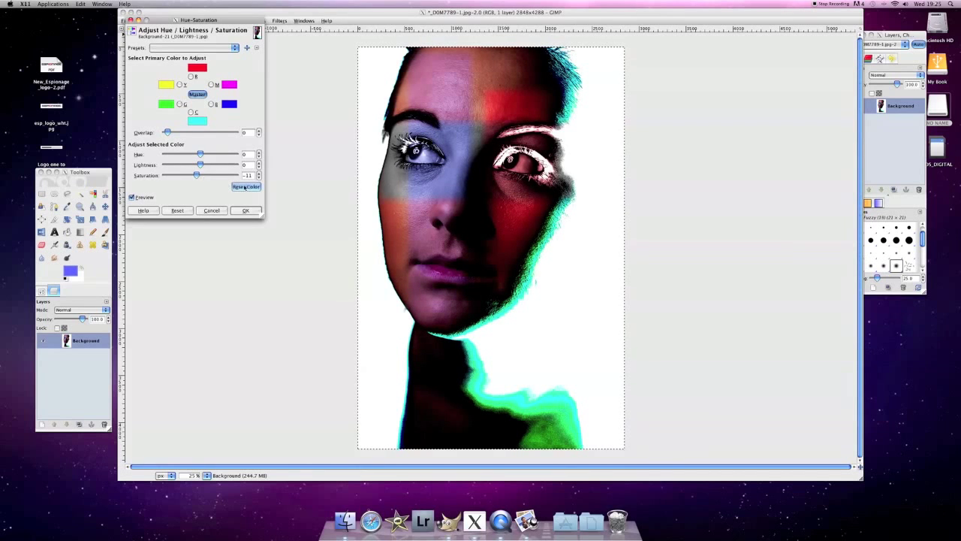
{"action": "left_click", "coordinate": [245, 210]}
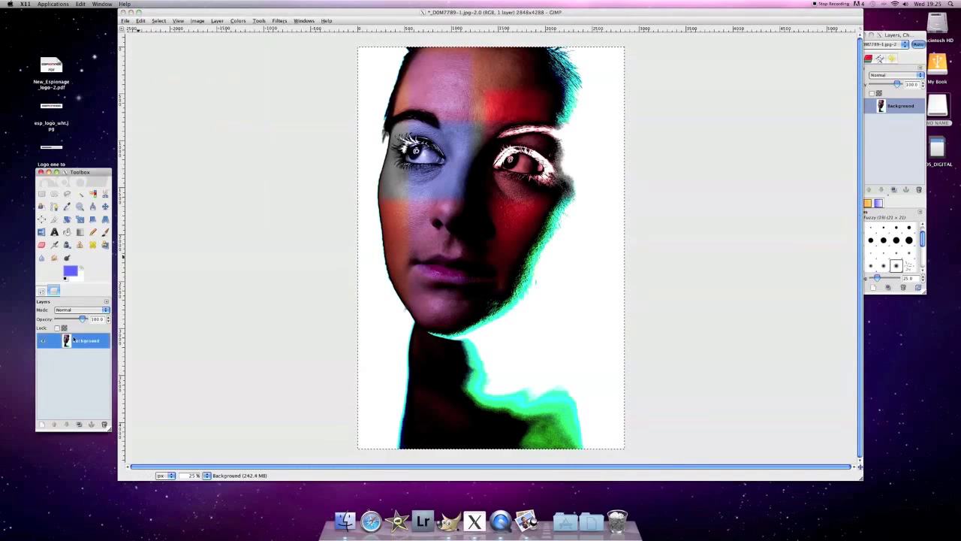
- Raise the portrait's brightness with Brightness-Contrast
{"action": "left_click", "coordinate": [258, 21]}
{"action": "mouse_move", "coordinate": [237, 20]}
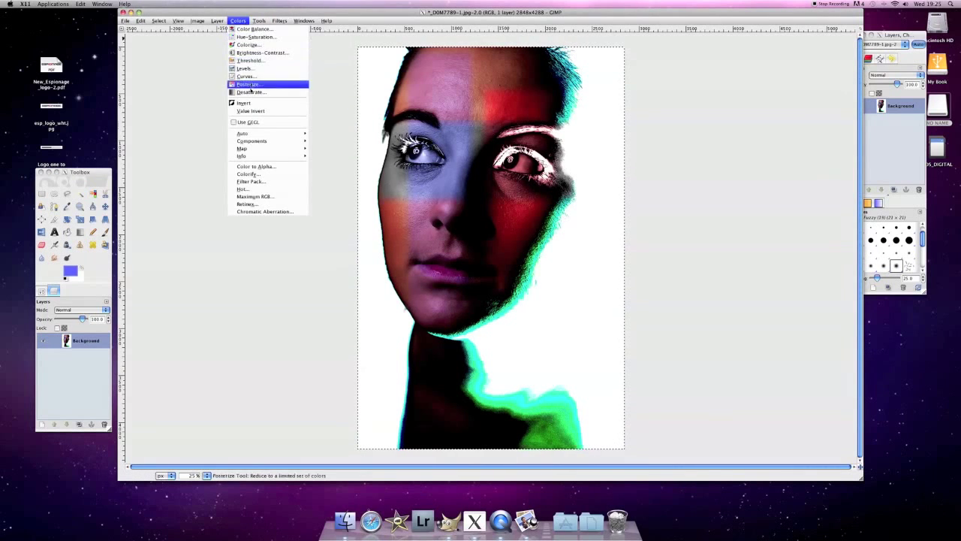
{"action": "left_click", "coordinate": [255, 52]}
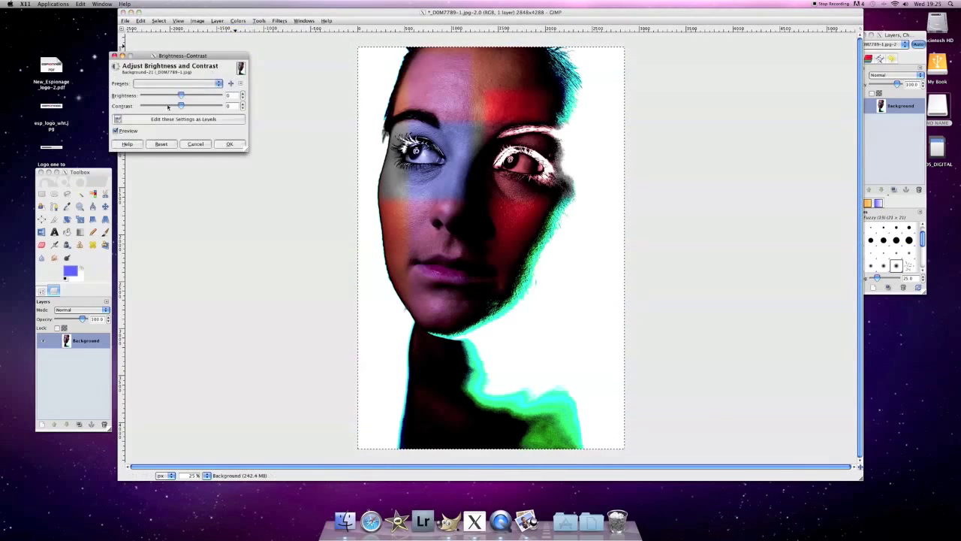
{"action": "left_click_drag", "start_coordinate": [182, 96], "coordinate": [190, 97]}
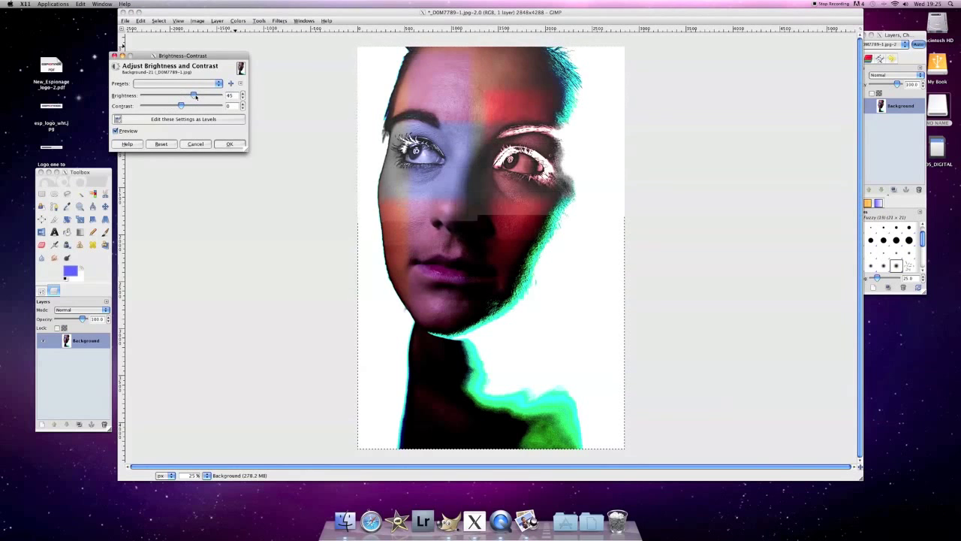
{"action": "key", "text": "Return"}
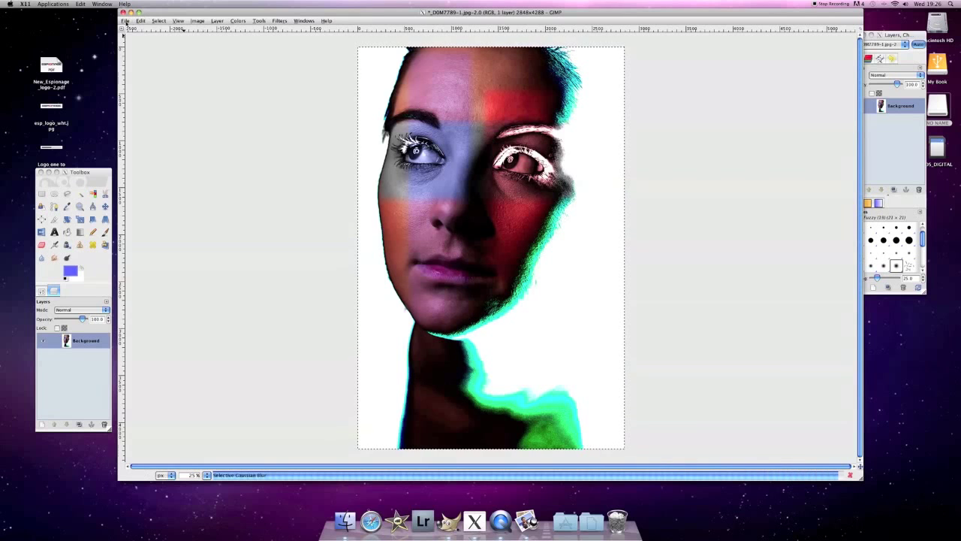
- Import New_Espionage_logo-2.pdf as a new layer
{"action": "left_click", "coordinate": [125, 21]}
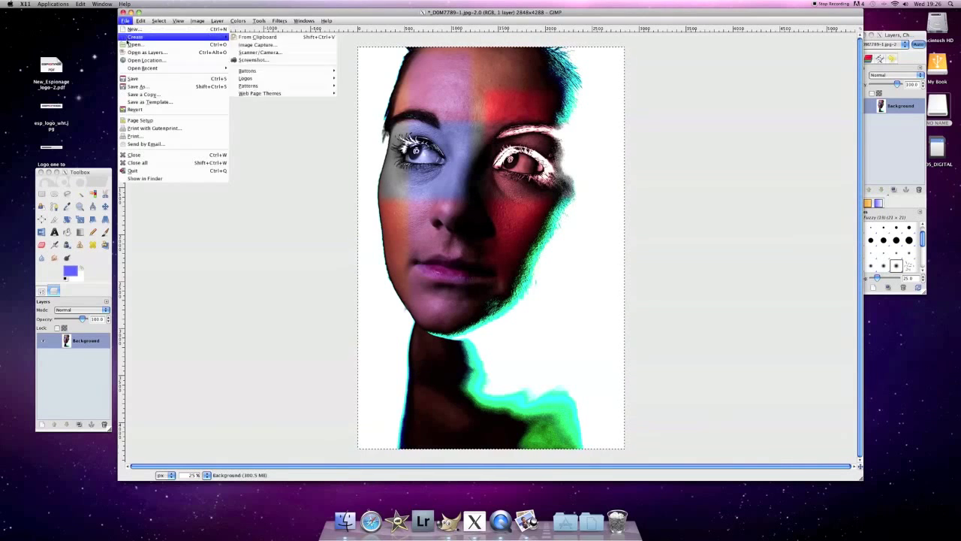
{"action": "left_click", "coordinate": [135, 54]}
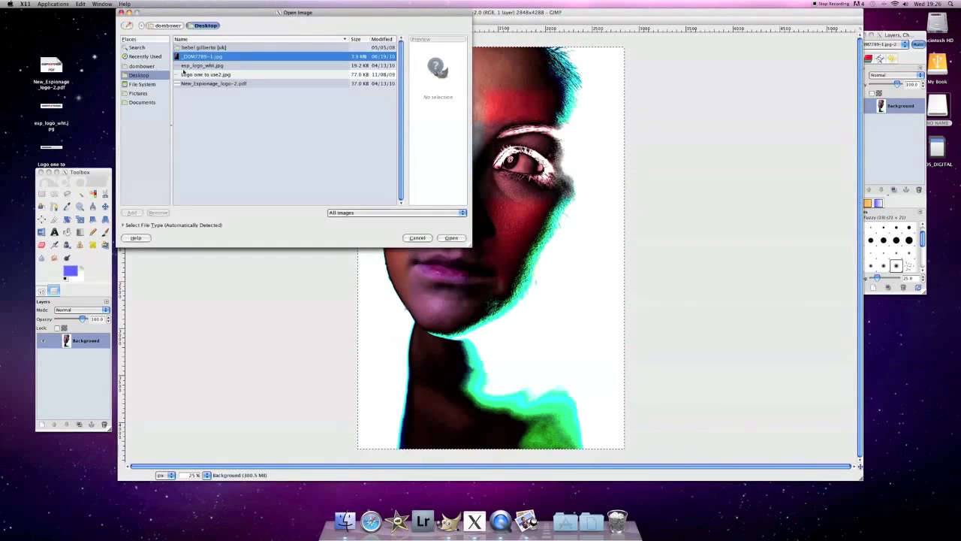
{"action": "left_click", "coordinate": [206, 83]}
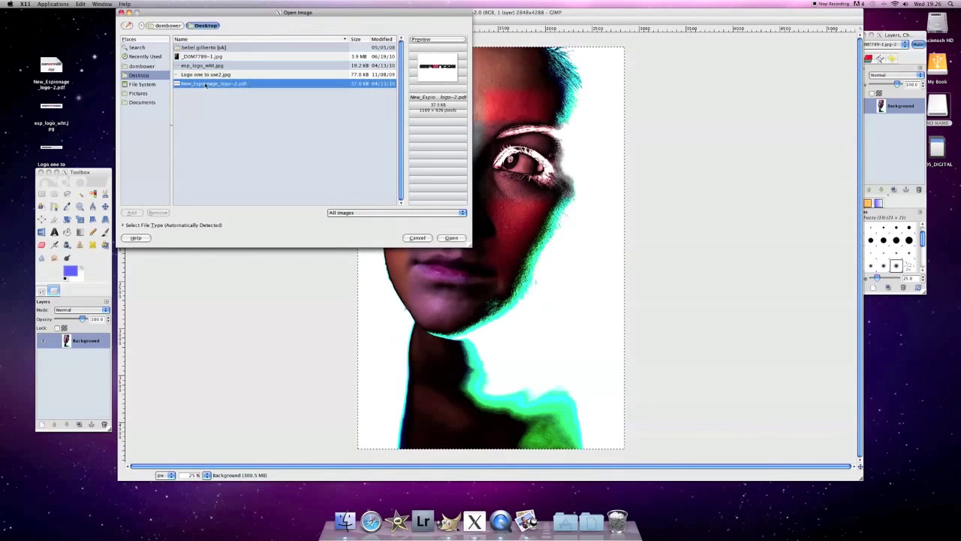
{"action": "left_click", "coordinate": [457, 239]}
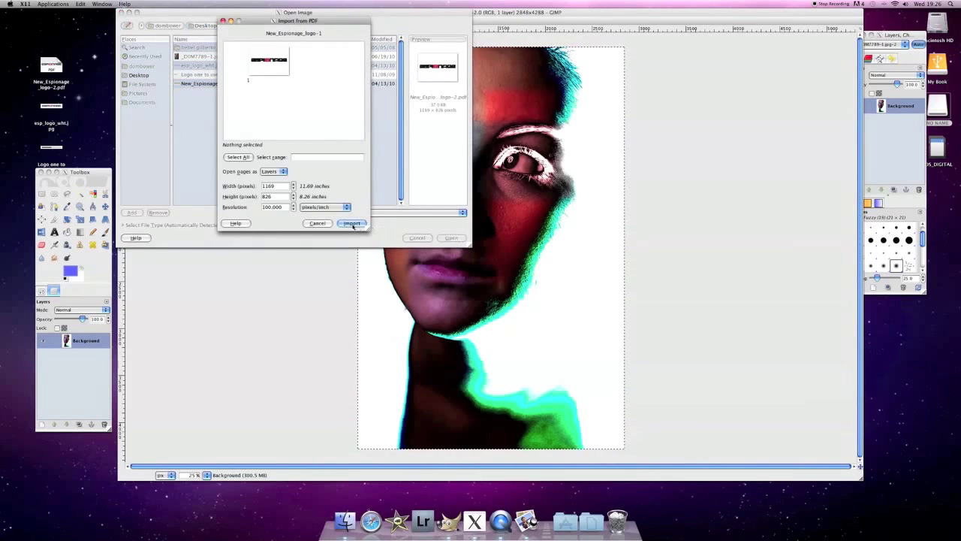
{"action": "left_click", "coordinate": [352, 223]}
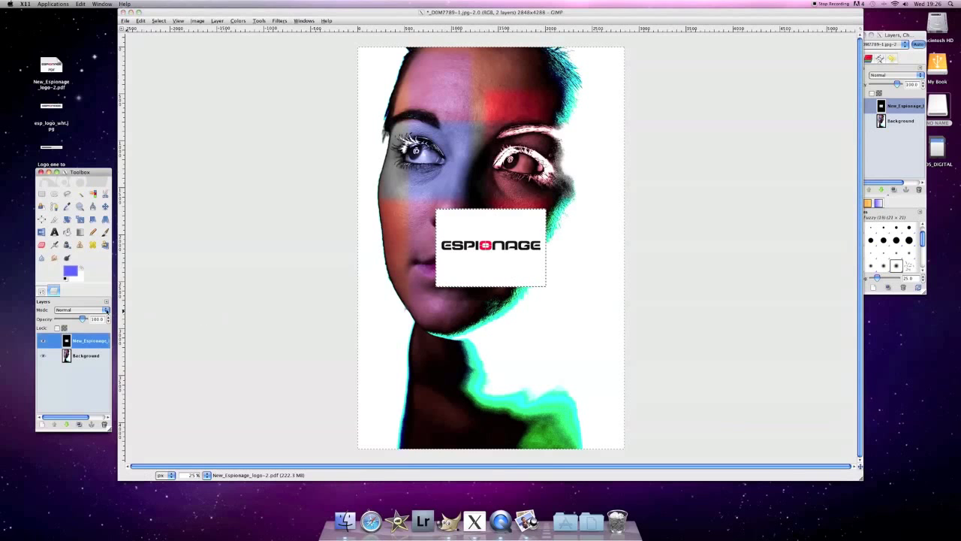
- Set the logo layer to Multiply and position it just below the chin
{"action": "left_click", "coordinate": [106, 310]}
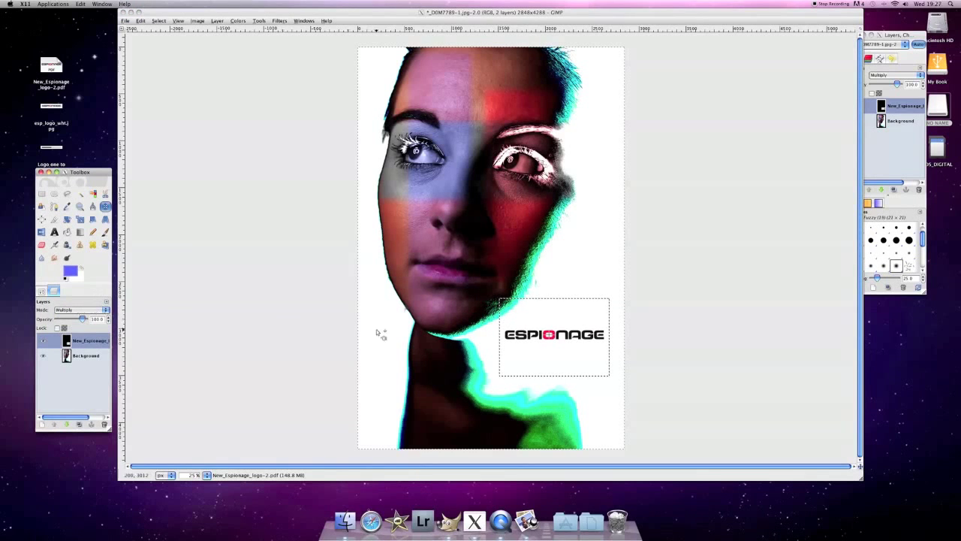
{"action": "left_click", "coordinate": [513, 325]}
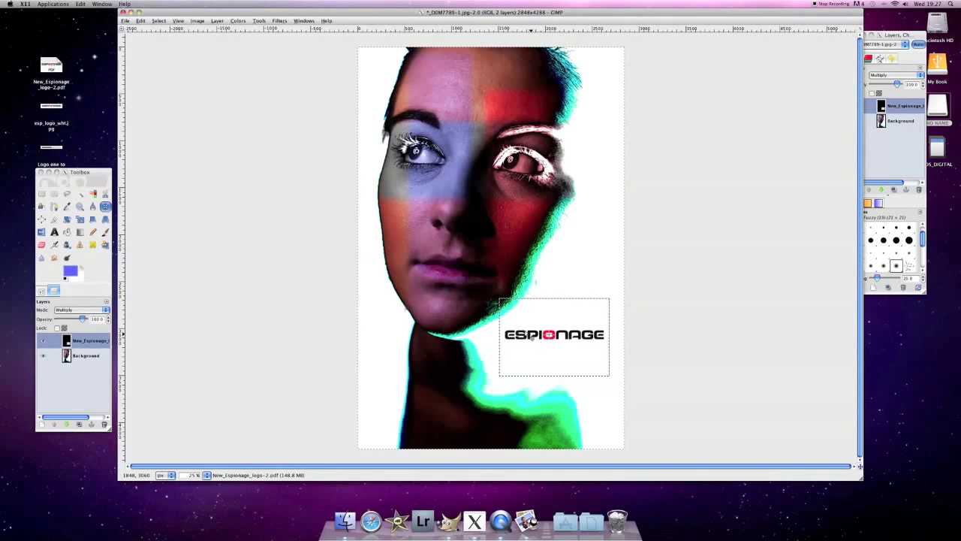
{"action": "left_click_drag", "start_coordinate": [539, 342], "coordinate": [401, 347]}
{"action": "left_click_drag", "start_coordinate": [416, 306], "coordinate": [516, 340]}
- Flatten the image and crop tighter around the portrait, trimming the lower neck
{"action": "right_click", "coordinate": [86, 355]}
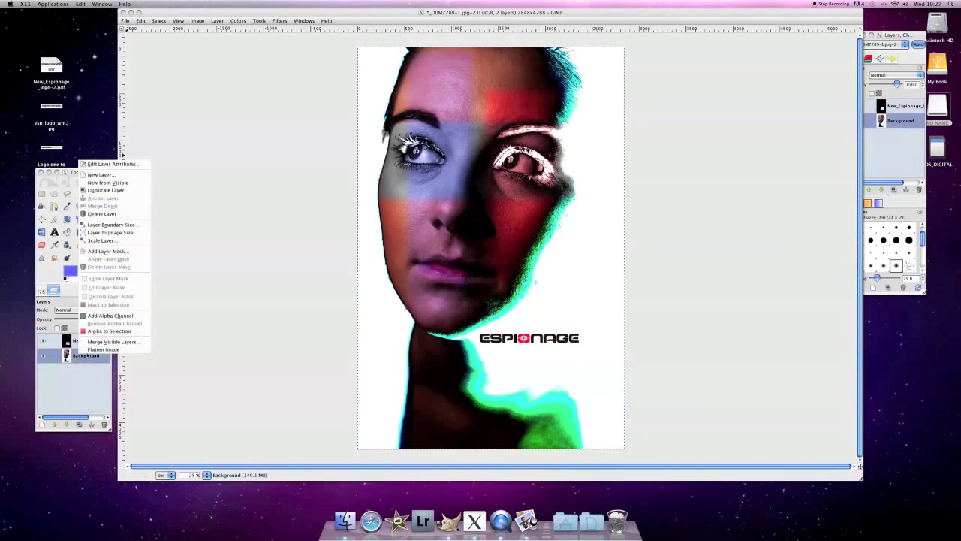
{"action": "left_click", "coordinate": [88, 353]}
{"action": "left_click", "coordinate": [54, 219]}
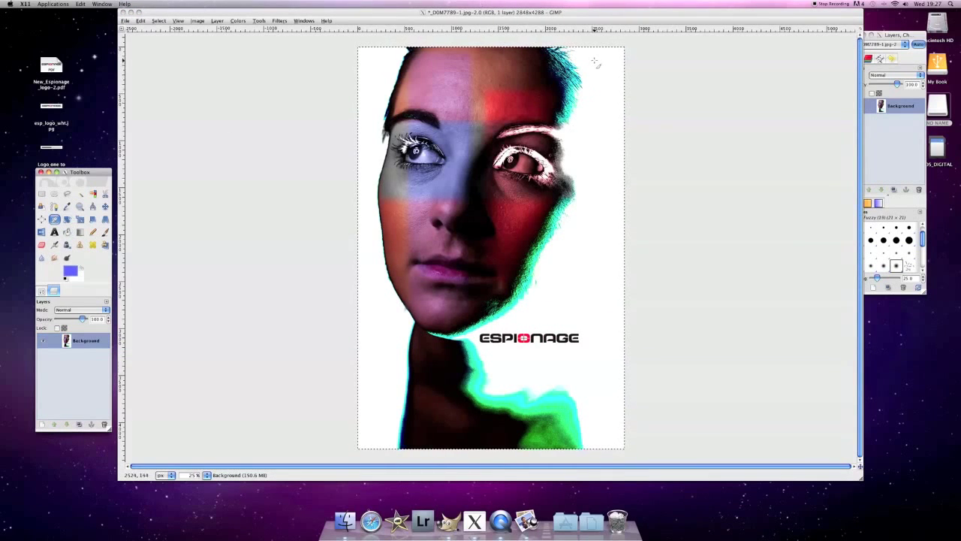
{"action": "left_click", "coordinate": [517, 193]}
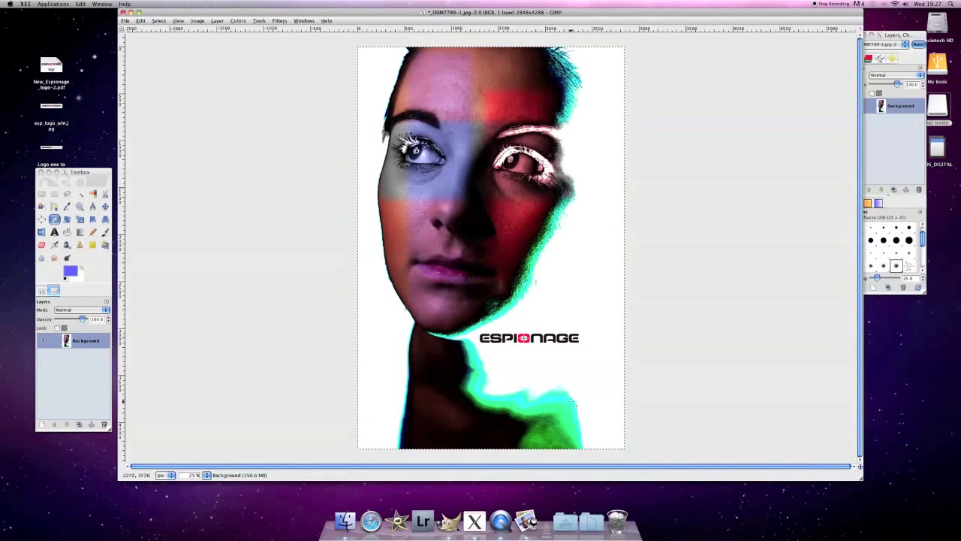
{"action": "left_click_drag", "start_coordinate": [573, 397], "coordinate": [369, 57]}
{"action": "left_click_drag", "start_coordinate": [572, 275], "coordinate": [585, 274]}
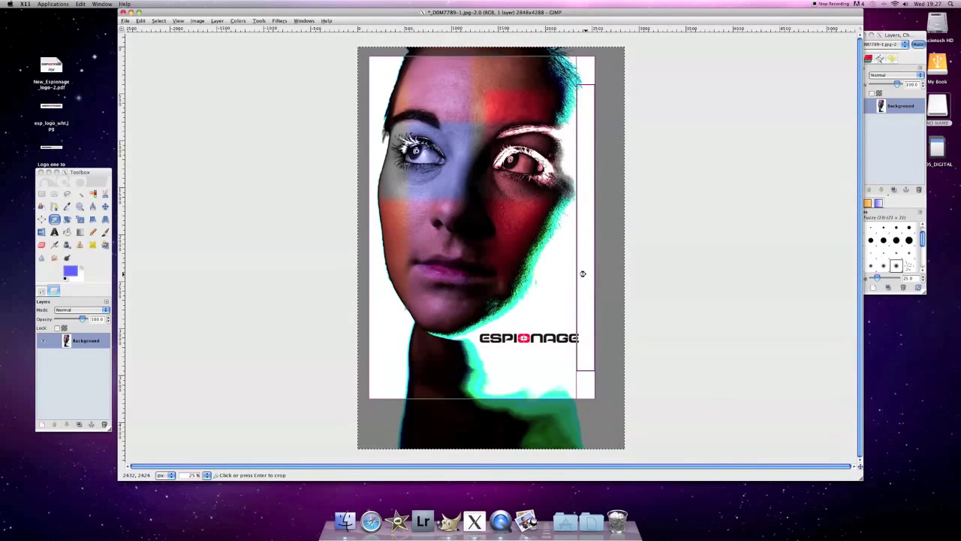
{"action": "left_click", "coordinate": [586, 276]}
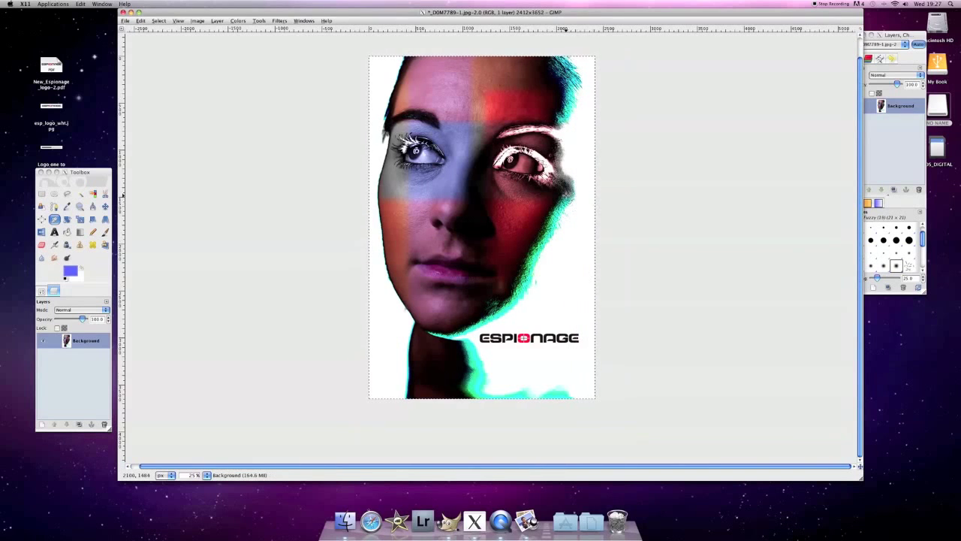